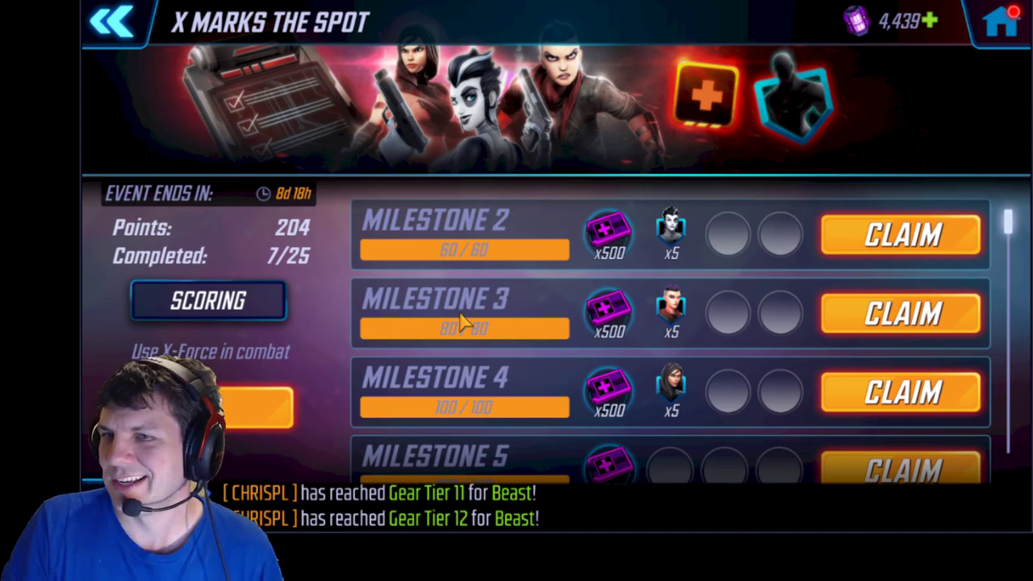
Step: Review the X Marks the Spot milestone rewards through Milestone 25 and the event's scoring rules
{"action": "left_click_drag", "start_coordinate": [590, 367], "coordinate": [553, 167]}
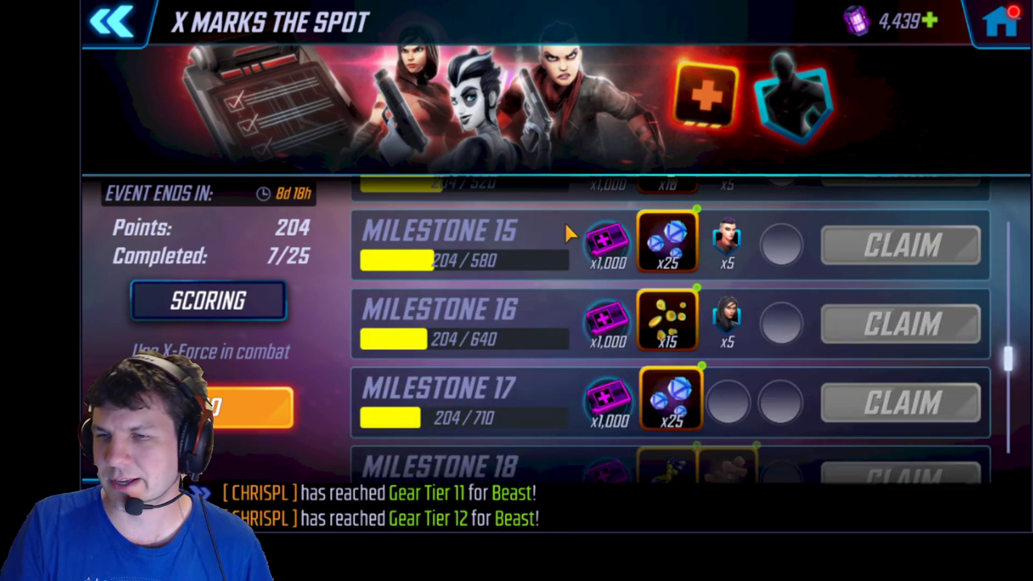
{"action": "left_click_drag", "start_coordinate": [566, 227], "coordinate": [571, 296]}
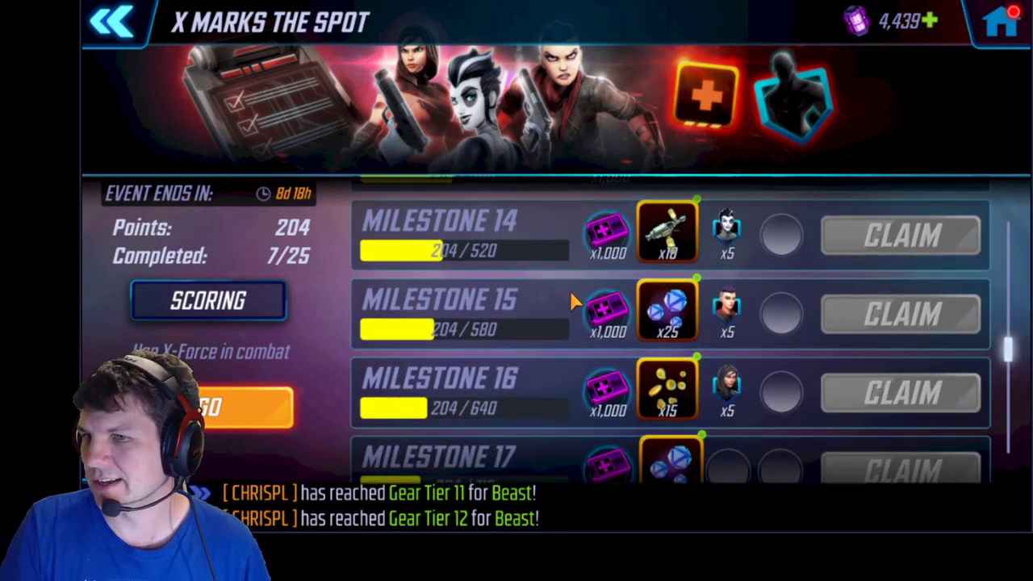
{"action": "left_click_drag", "start_coordinate": [571, 296], "coordinate": [560, 226]}
{"action": "left_click_drag", "start_coordinate": [579, 345], "coordinate": [560, 261]}
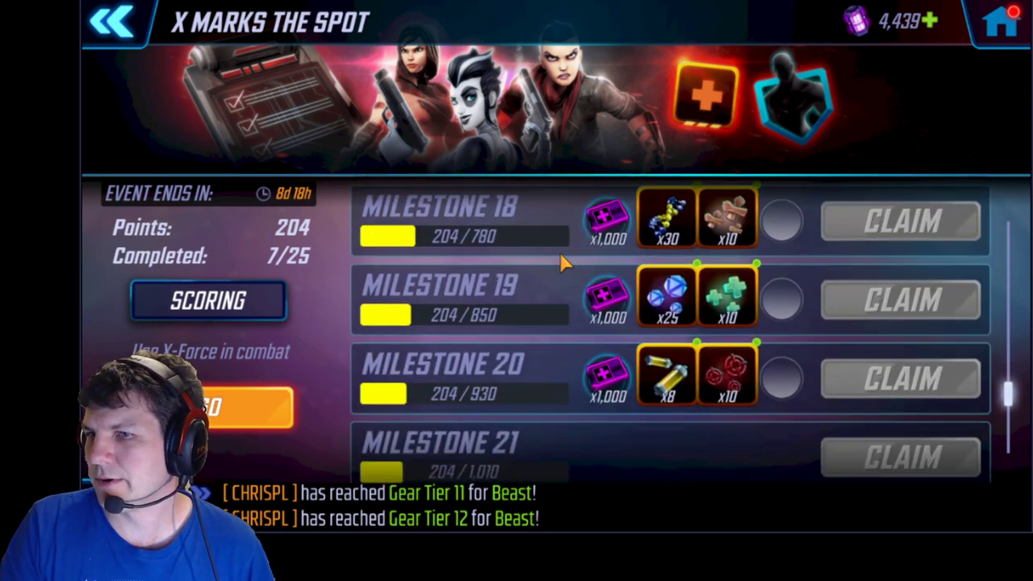
{"action": "scroll", "coordinate": [604, 349], "scroll_direction": "down", "scroll_amount": 5}
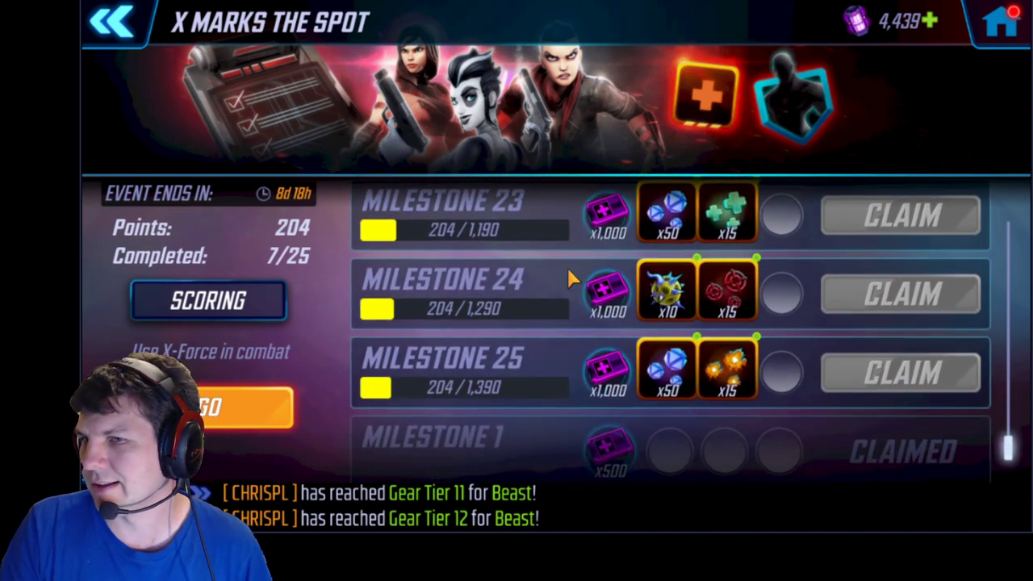
{"action": "scroll", "coordinate": [557, 303], "scroll_direction": "up", "scroll_amount": 2}
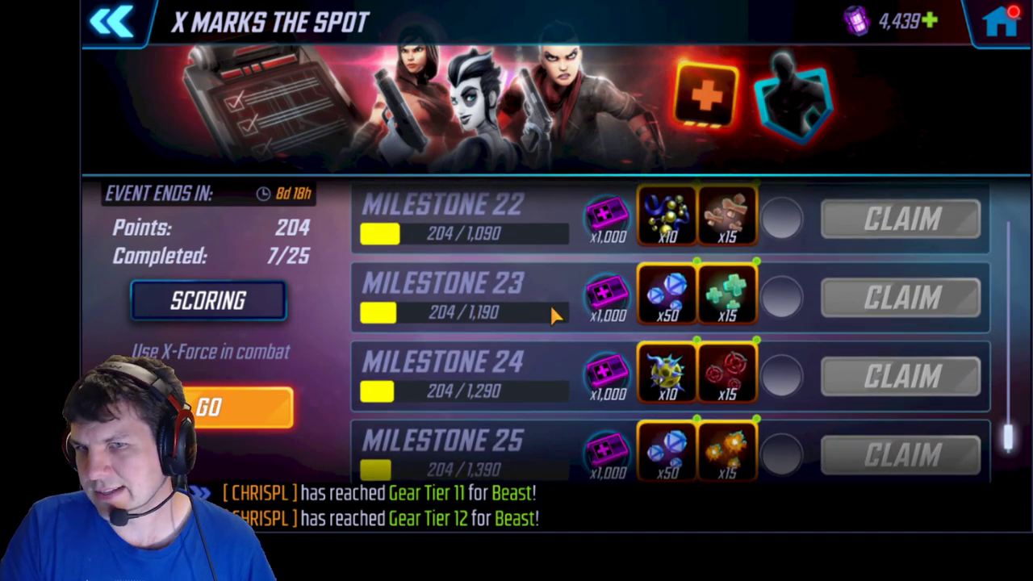
{"action": "left_click", "coordinate": [208, 300]}
{"action": "scroll", "coordinate": [708, 350], "scroll_direction": "down", "scroll_amount": 2}
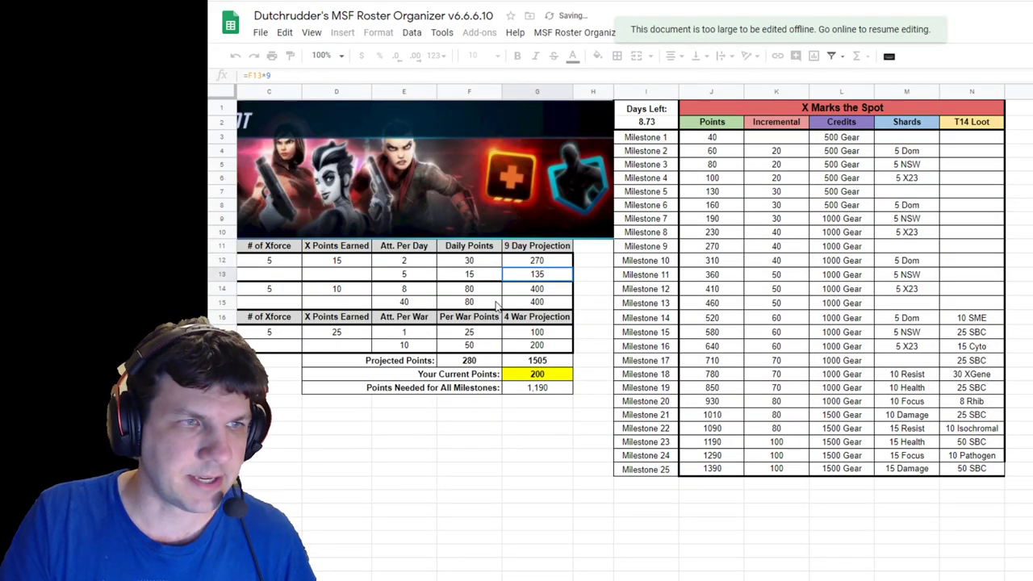
Step: In the MSF Roster Organizer spreadsheet, examine the Use Xforce in Arena row from points per character through attacks per day to daily points
{"action": "scroll", "coordinate": [634, 287], "scroll_direction": "left", "scroll_amount": 3}
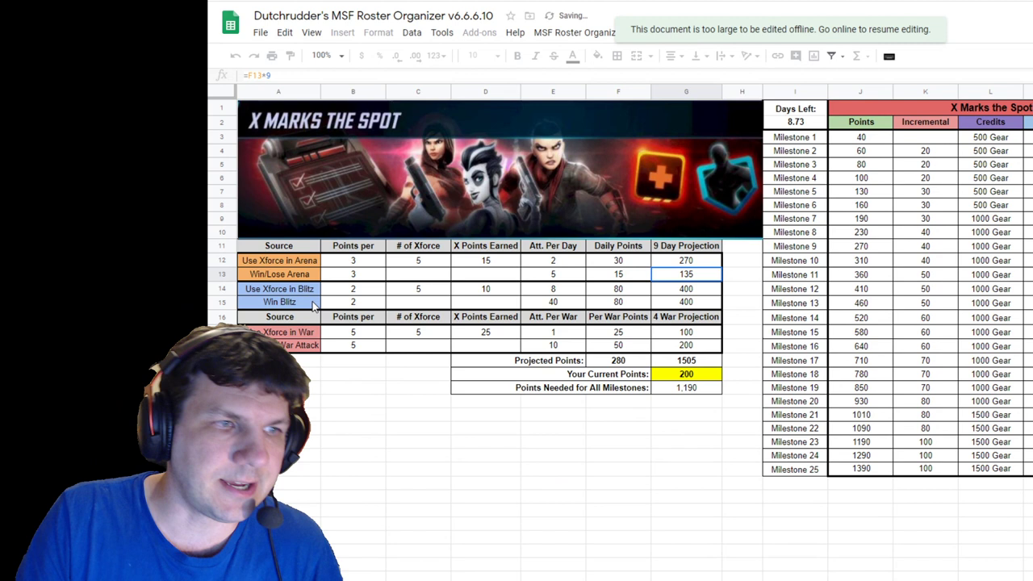
{"action": "left_click", "coordinate": [302, 261]}
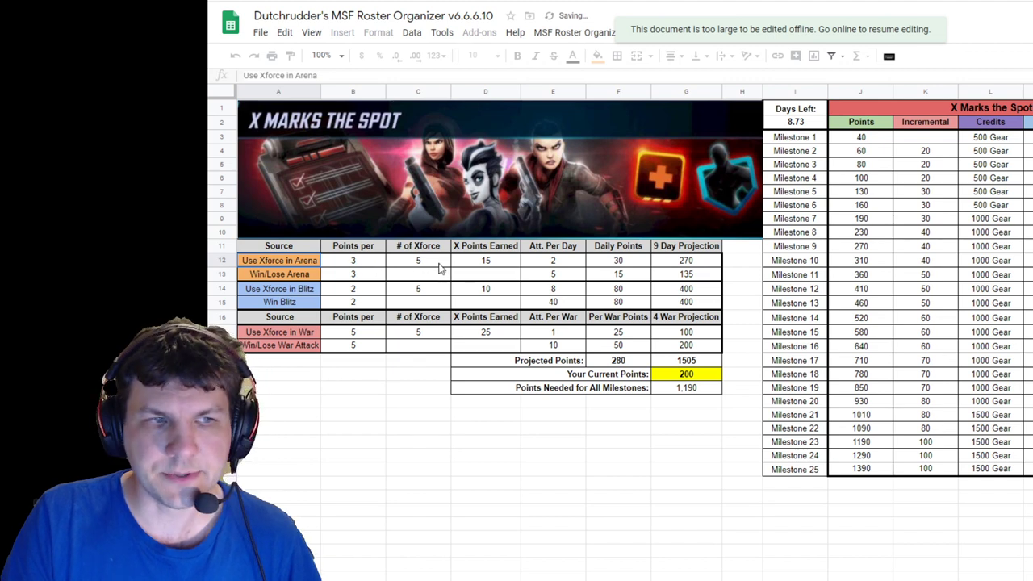
{"action": "left_click", "coordinate": [475, 267]}
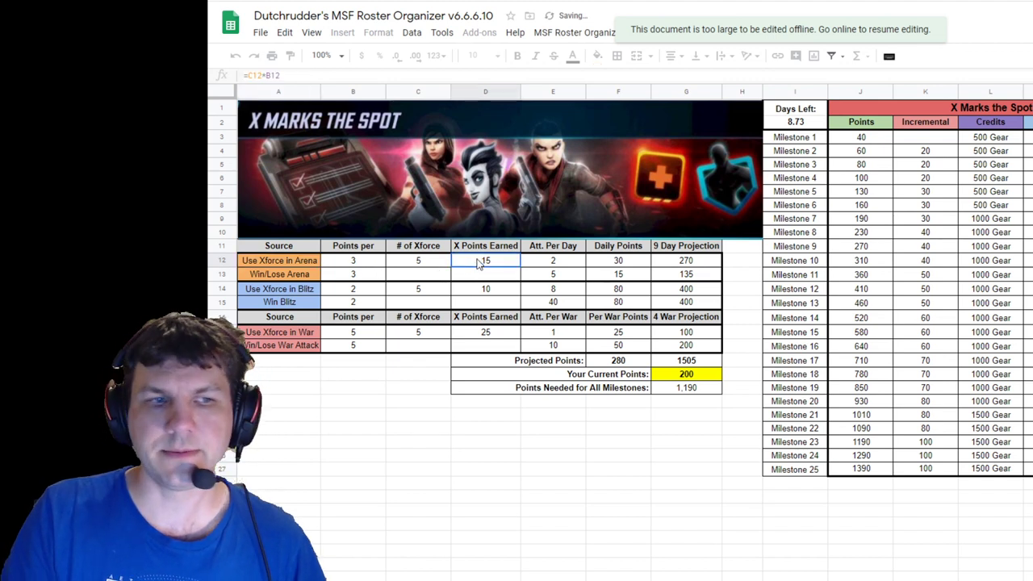
{"action": "left_click", "coordinate": [376, 278]}
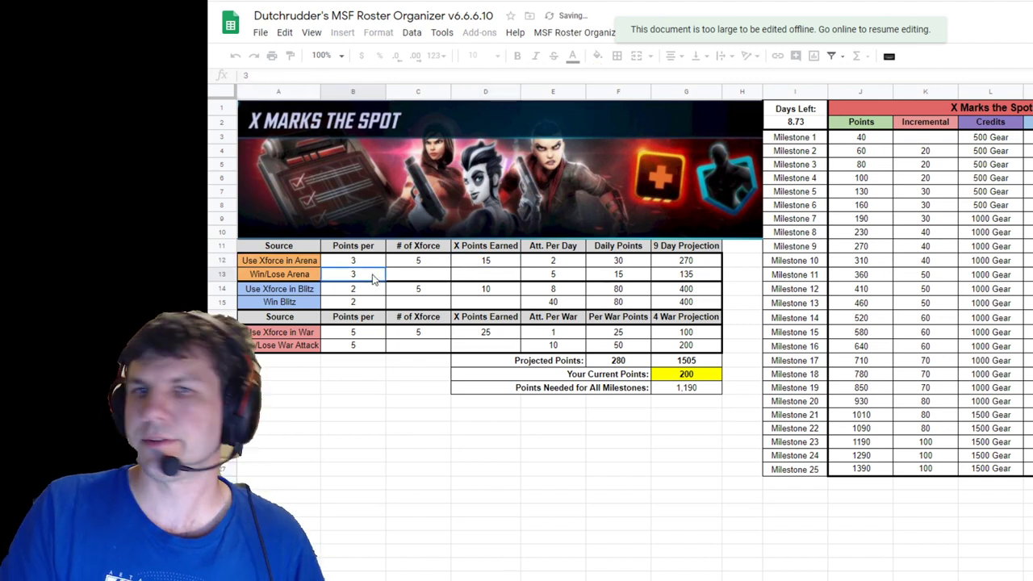
{"action": "left_click", "coordinate": [507, 264]}
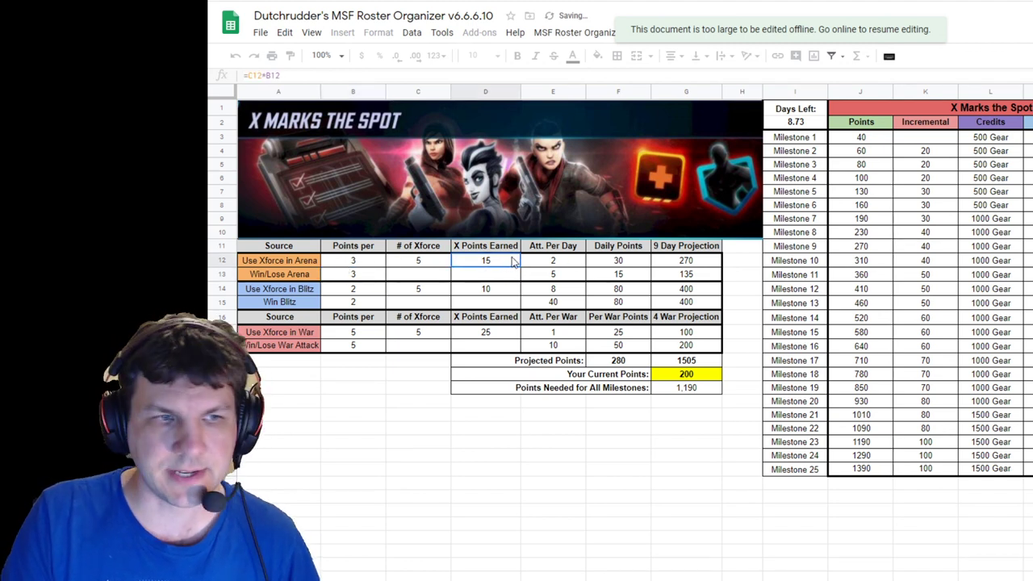
{"action": "left_click", "coordinate": [552, 267]}
{"action": "left_click", "coordinate": [415, 268]}
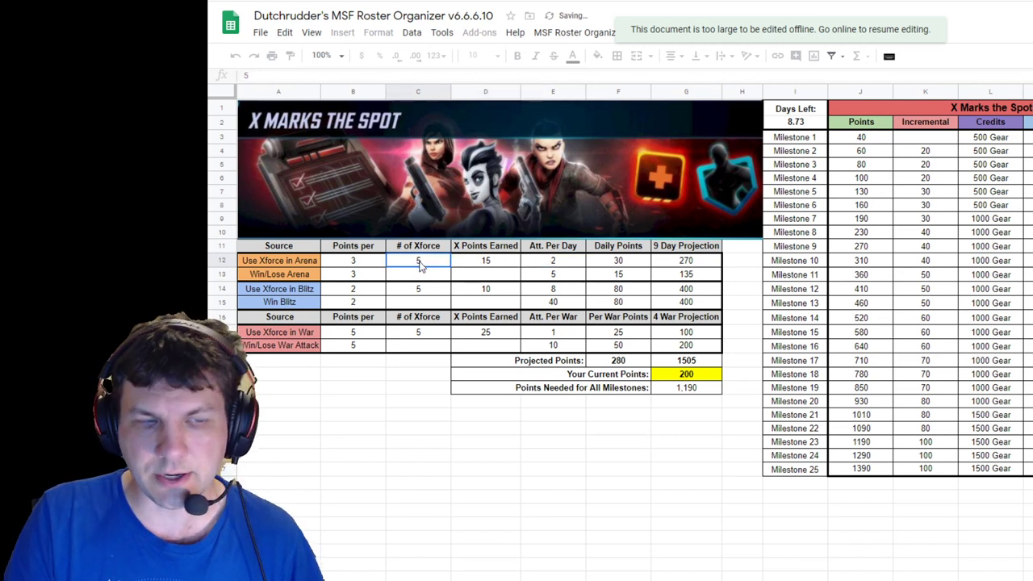
{"action": "left_click", "coordinate": [507, 264]}
{"action": "left_click", "coordinate": [572, 259]}
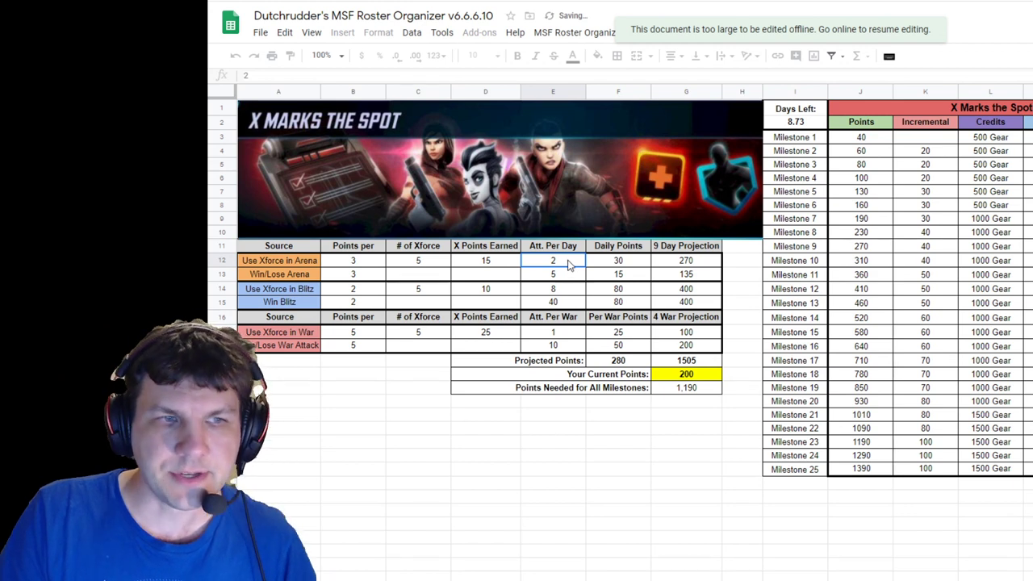
{"action": "left_click", "coordinate": [626, 262]}
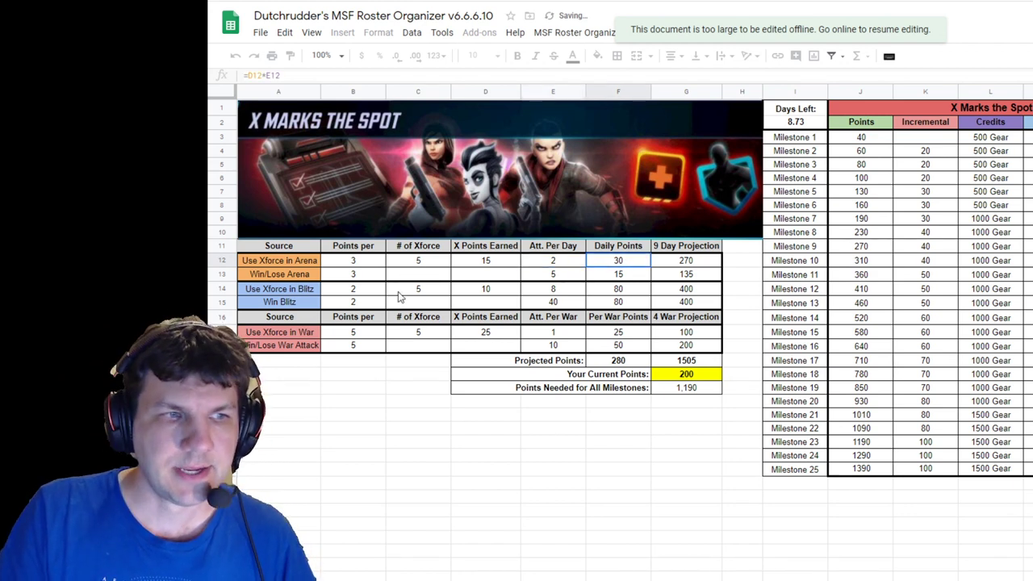
Step: Check the Win/Lose Arena points and daily total, plus the 9-day projections of both Arena rows
{"action": "left_click", "coordinate": [360, 276]}
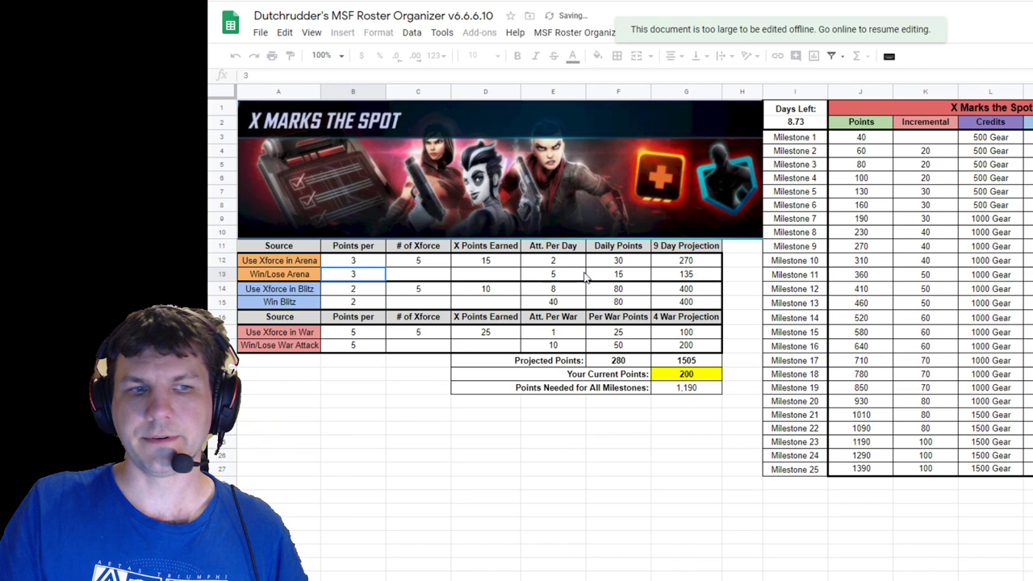
{"action": "left_click", "coordinate": [620, 277]}
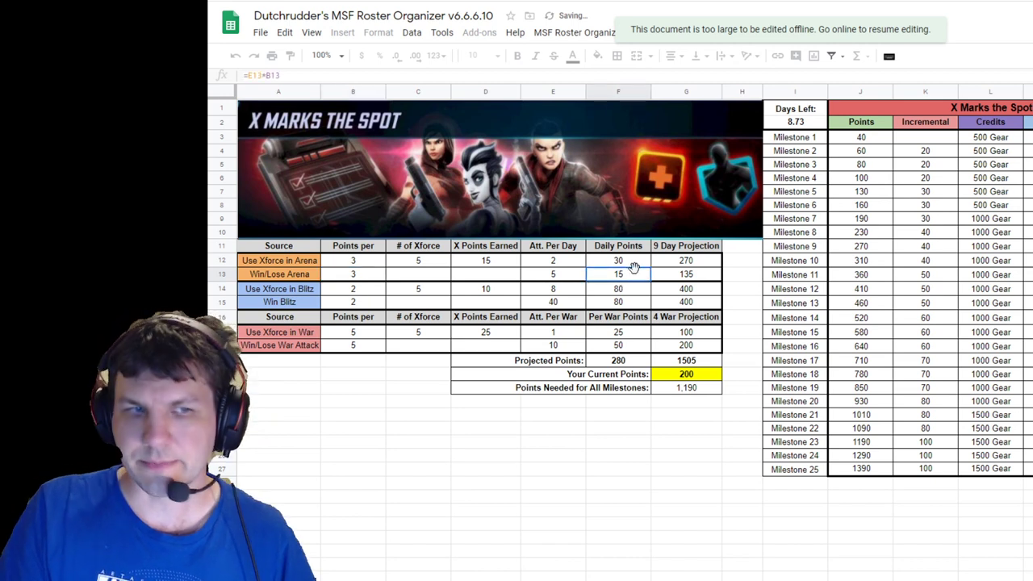
{"action": "left_click", "coordinate": [682, 261]}
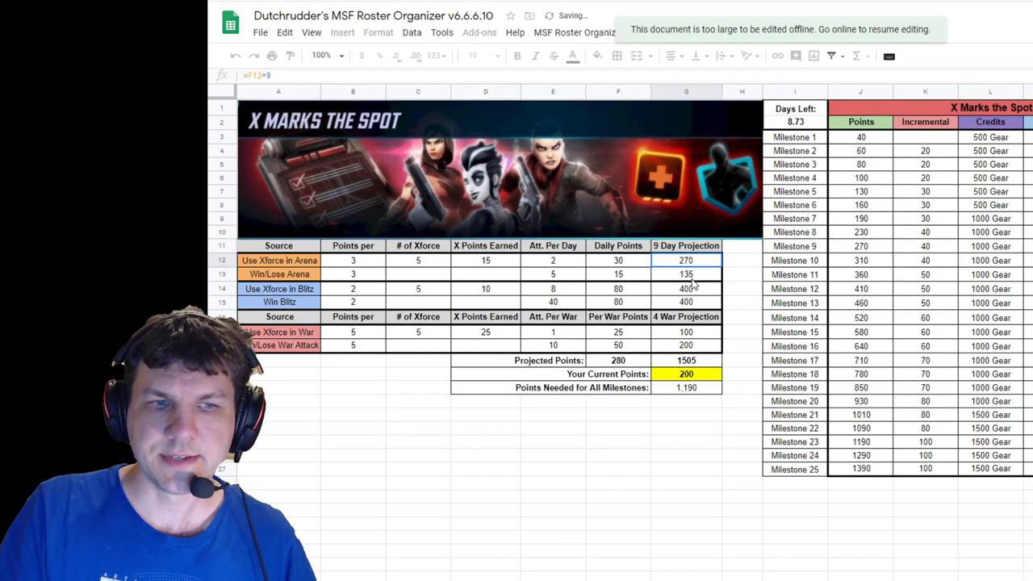
{"action": "left_click", "coordinate": [702, 275]}
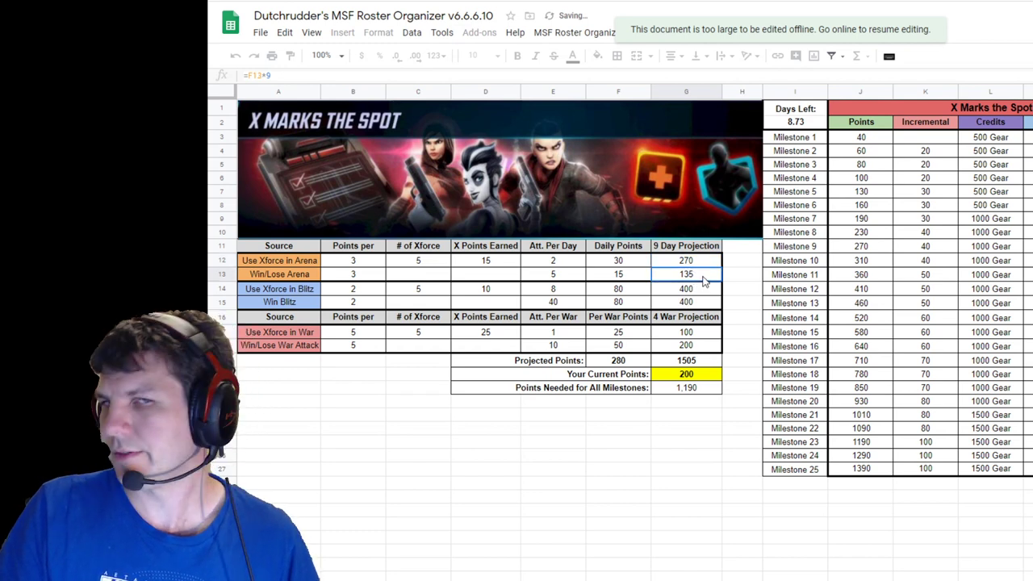
Step: Examine the Use Xforce in Blitz row, covering points per character, points earned, attacks per day, daily points and projection
{"action": "left_click", "coordinate": [340, 292]}
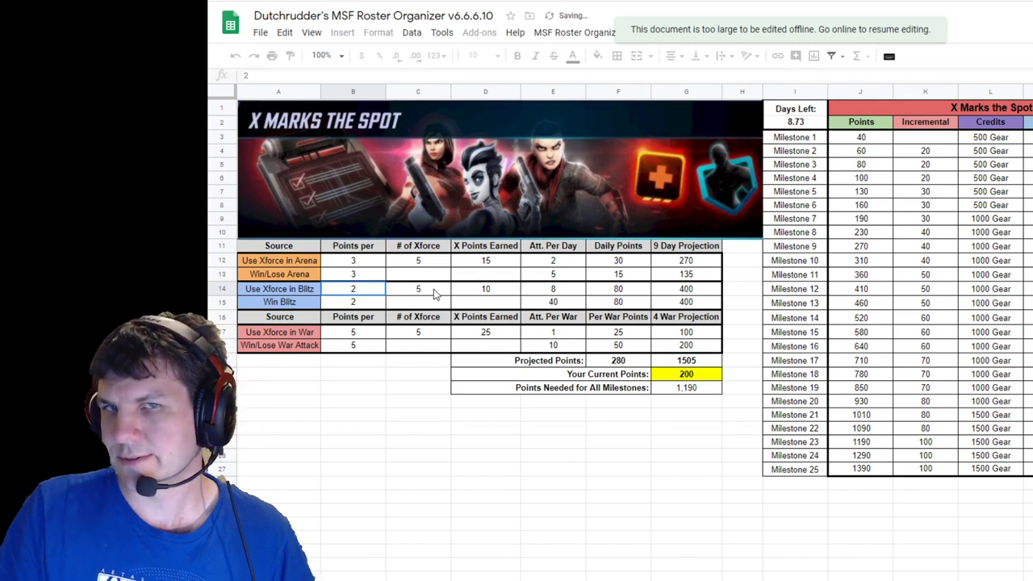
{"action": "left_click", "coordinate": [487, 292]}
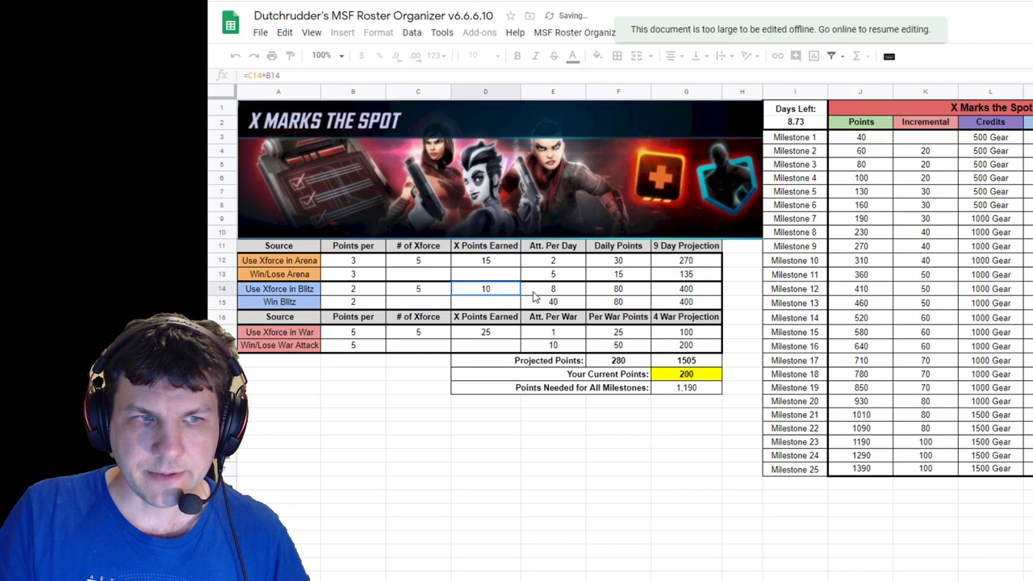
{"action": "left_click", "coordinate": [561, 291]}
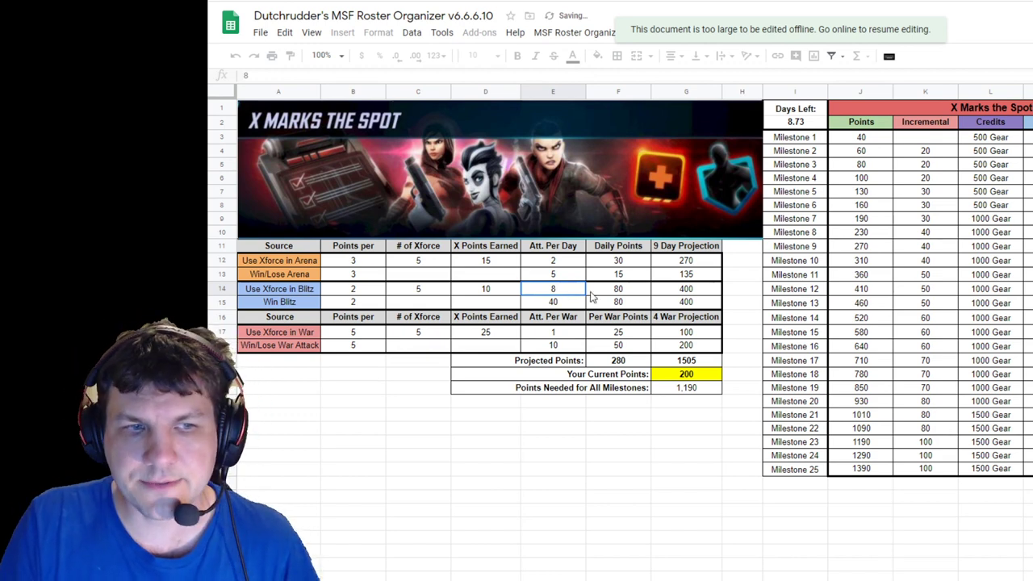
{"action": "left_click", "coordinate": [634, 296]}
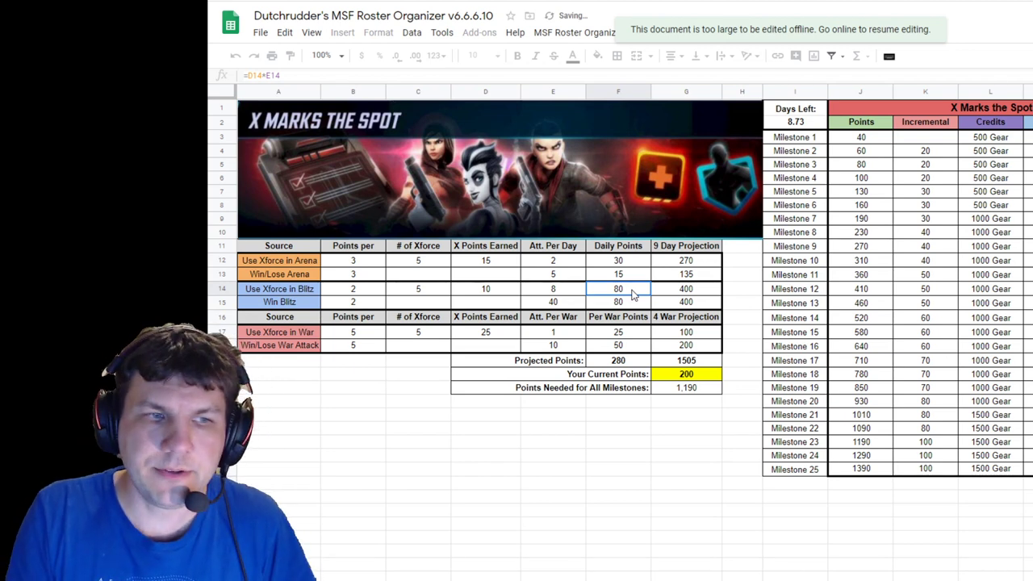
{"action": "left_click", "coordinate": [581, 292]}
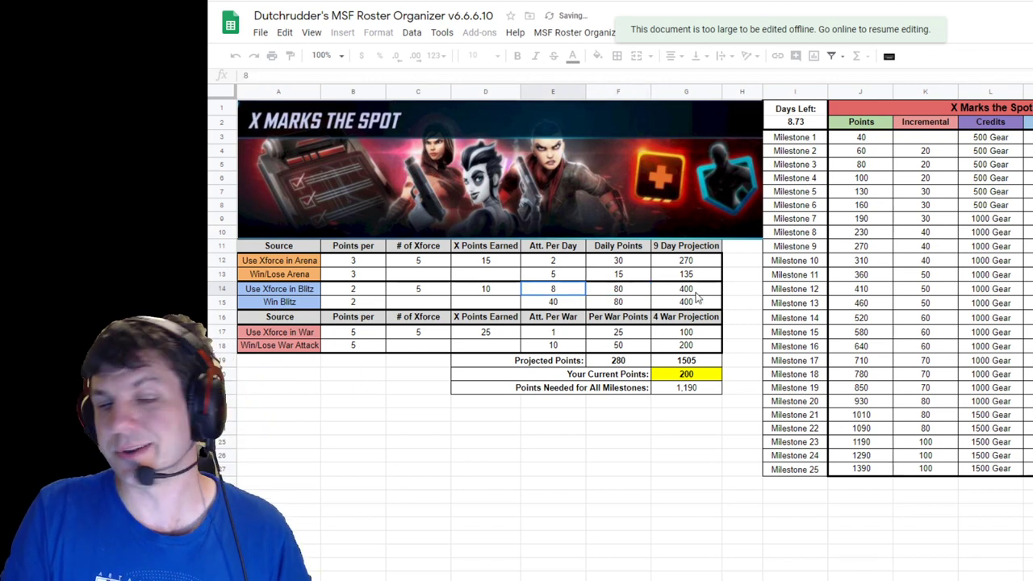
{"action": "left_click", "coordinate": [623, 293]}
{"action": "left_click", "coordinate": [683, 294]}
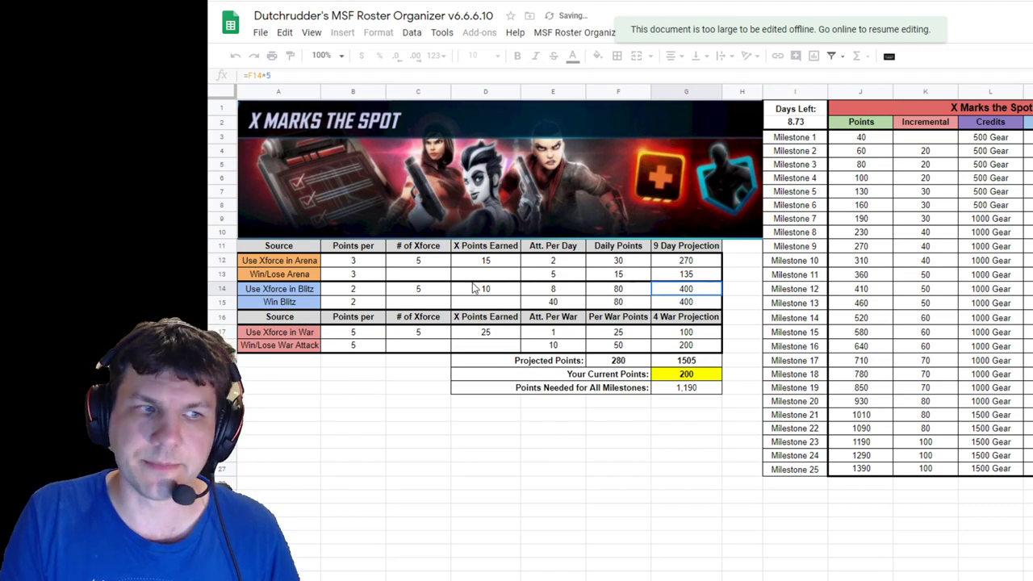
Step: Examine the Win Blitz row, comparing its points per win, attacks per day, daily points and projection
{"action": "left_click", "coordinate": [355, 303]}
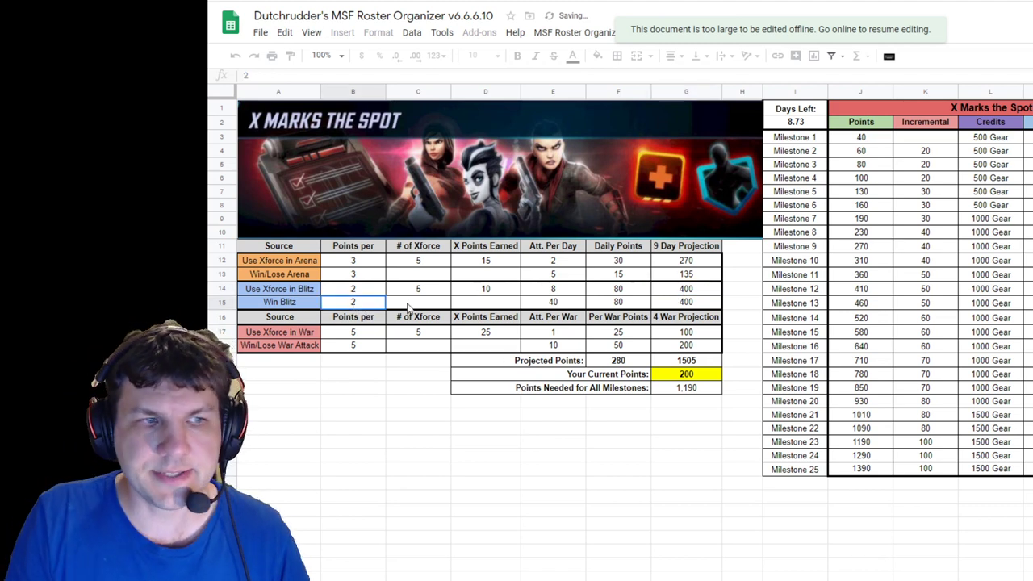
{"action": "left_click", "coordinate": [575, 305]}
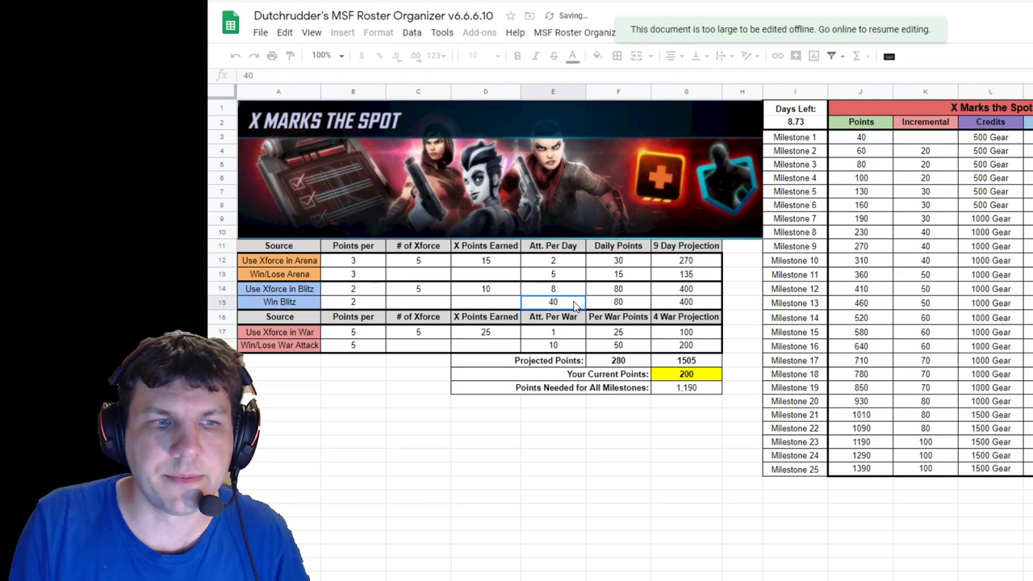
{"action": "left_click", "coordinate": [637, 303]}
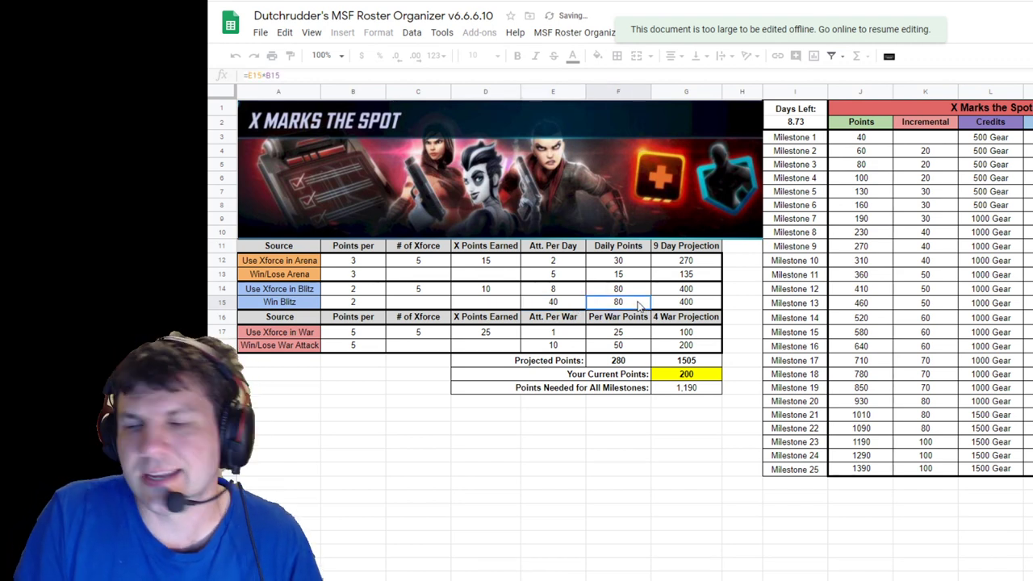
{"action": "left_click", "coordinate": [554, 305]}
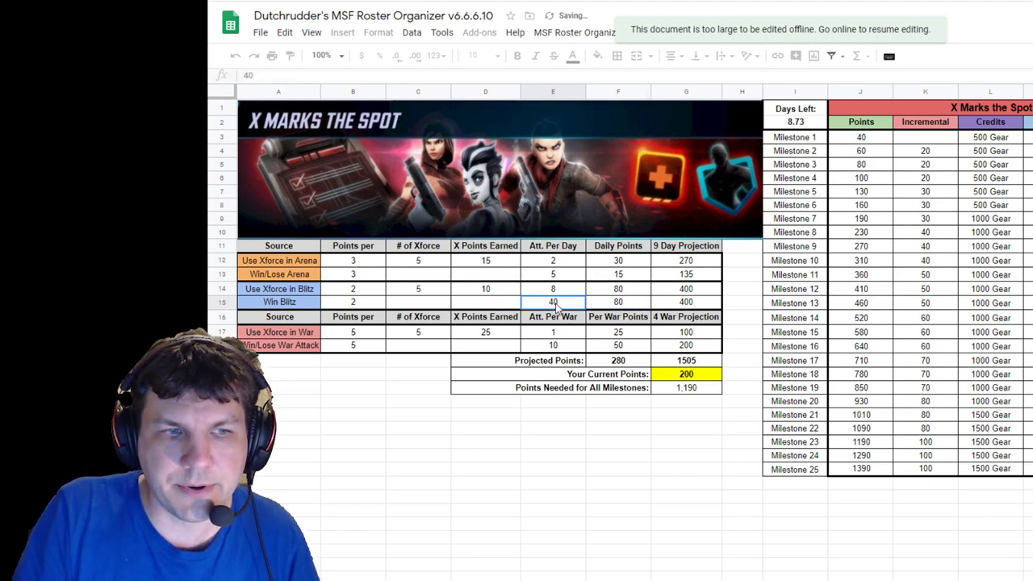
{"action": "left_click", "coordinate": [626, 306]}
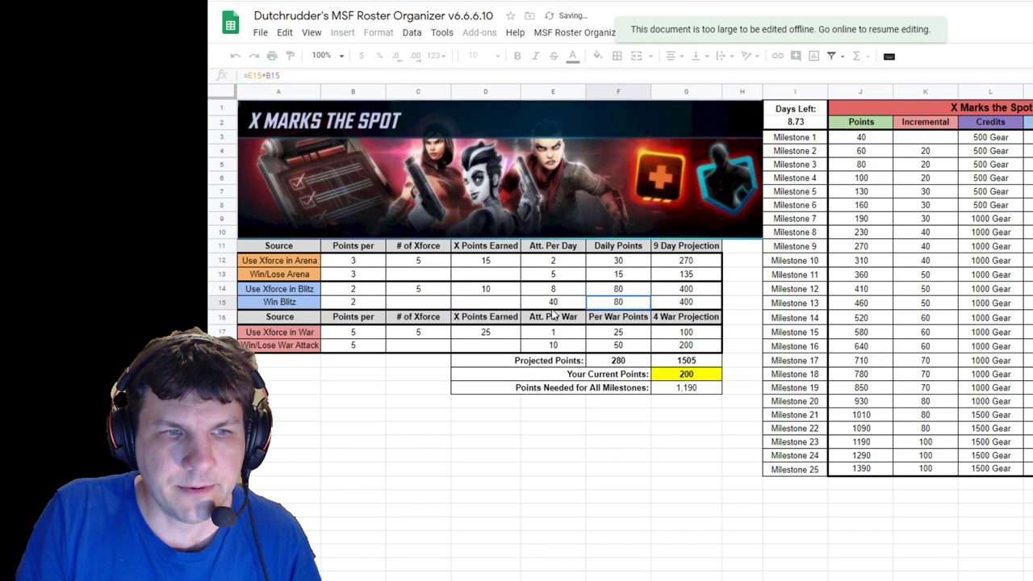
{"action": "left_click", "coordinate": [549, 305]}
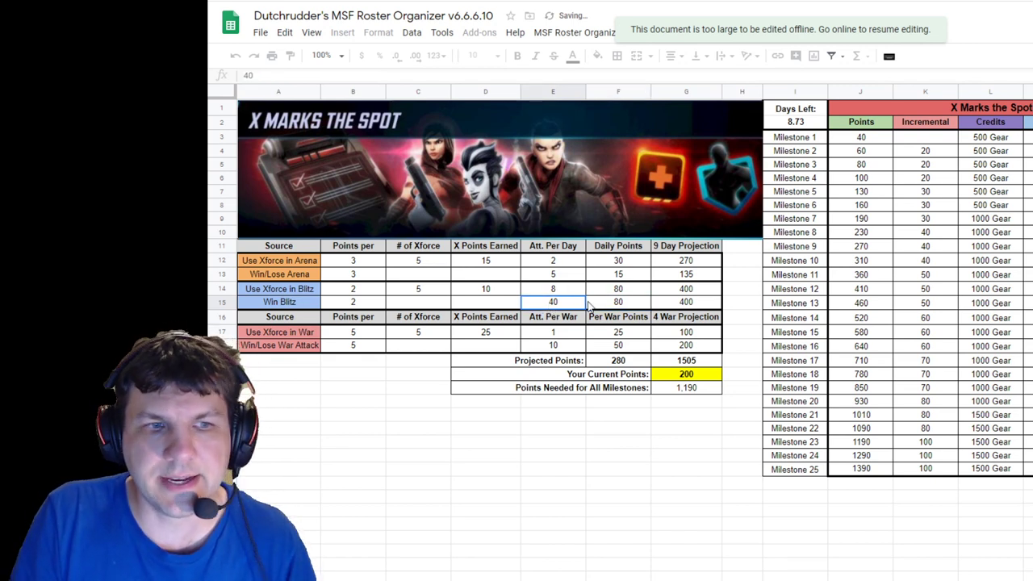
{"action": "left_click", "coordinate": [623, 305]}
{"action": "left_click", "coordinate": [699, 303]}
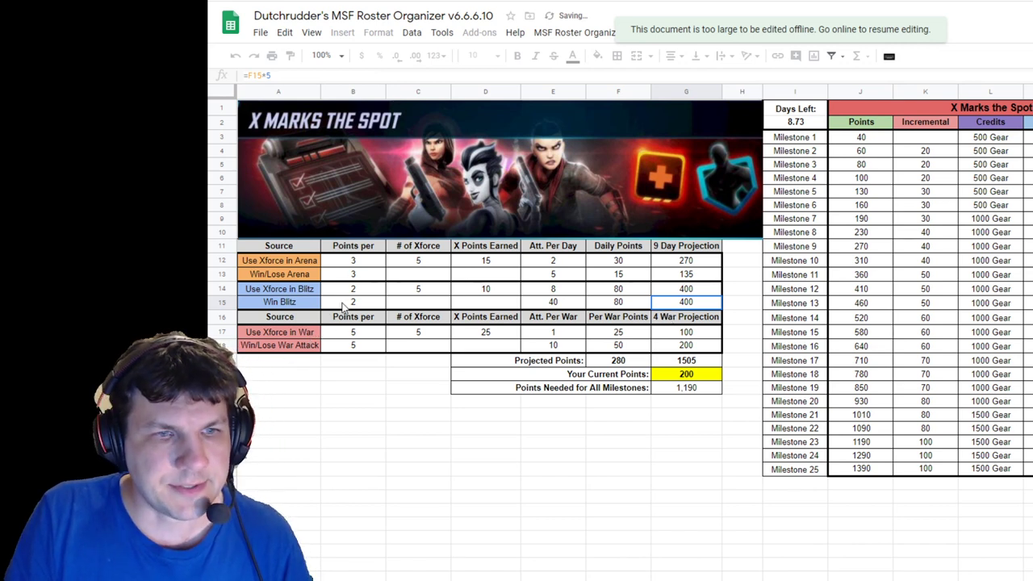
Step: Check the Use Xforce in War points and its 4-war projection against the event's days left
{"action": "left_click", "coordinate": [341, 333]}
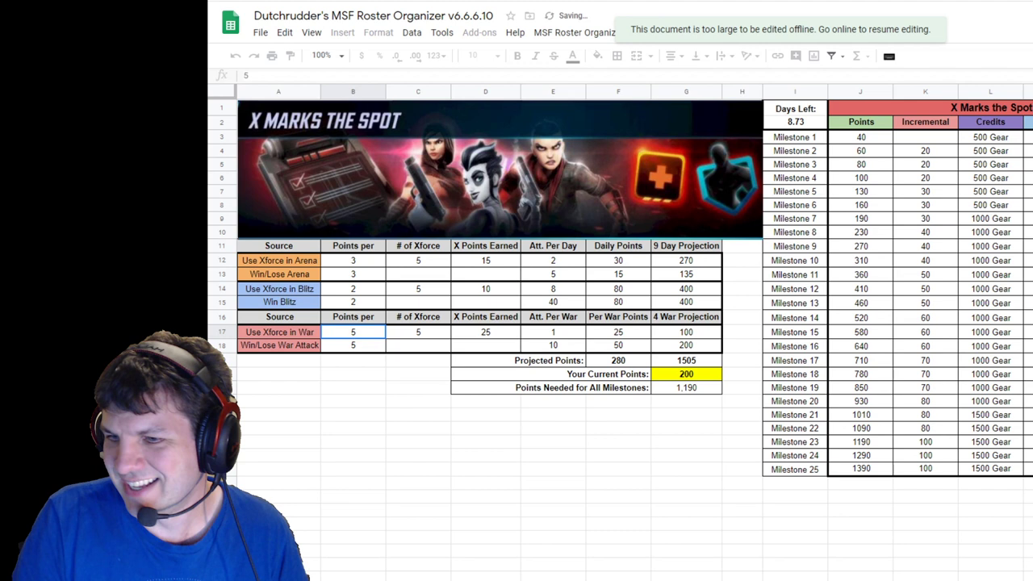
{"action": "left_click", "coordinate": [690, 542]}
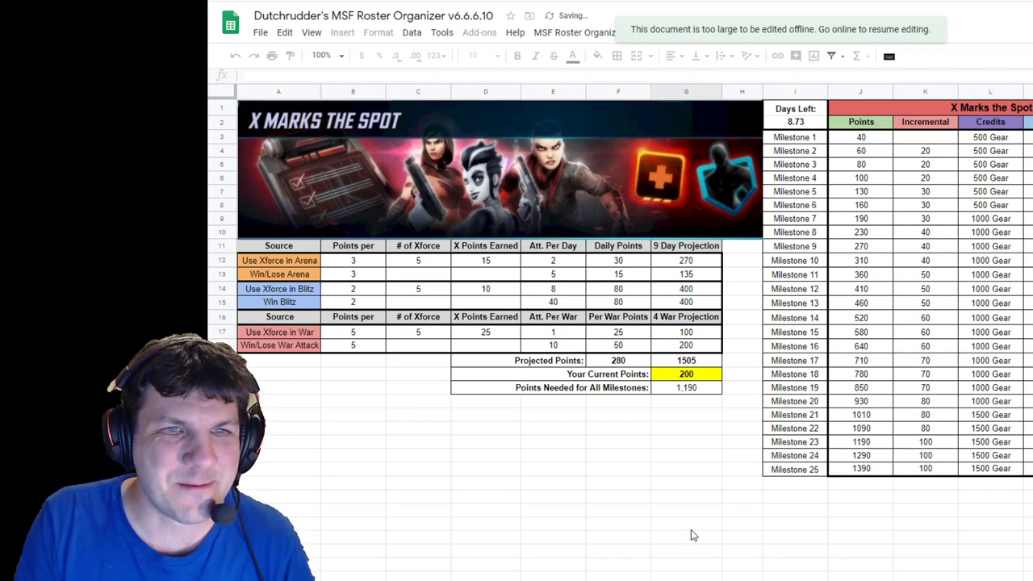
{"action": "left_click", "coordinate": [812, 123]}
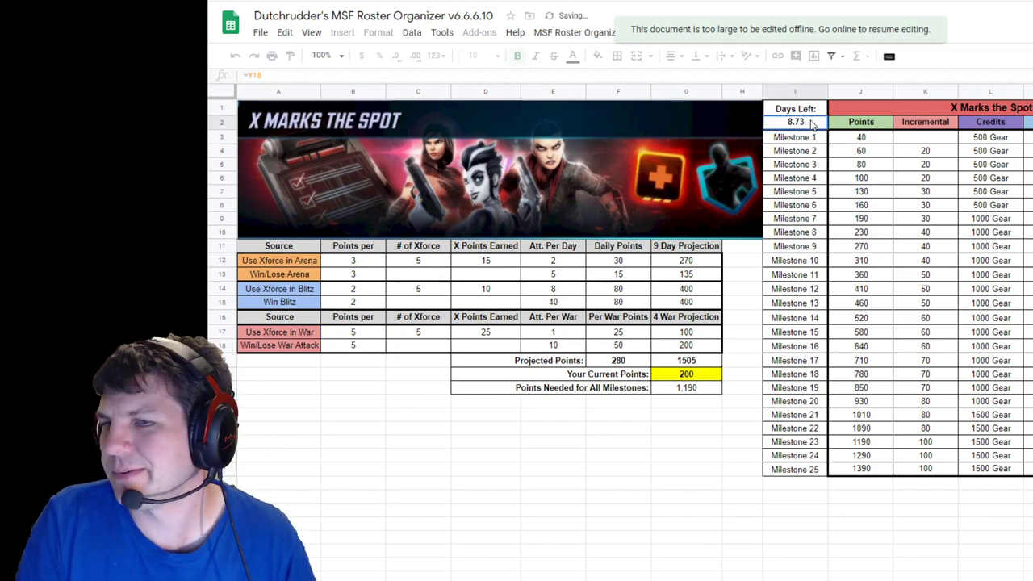
{"action": "left_click", "coordinate": [677, 333]}
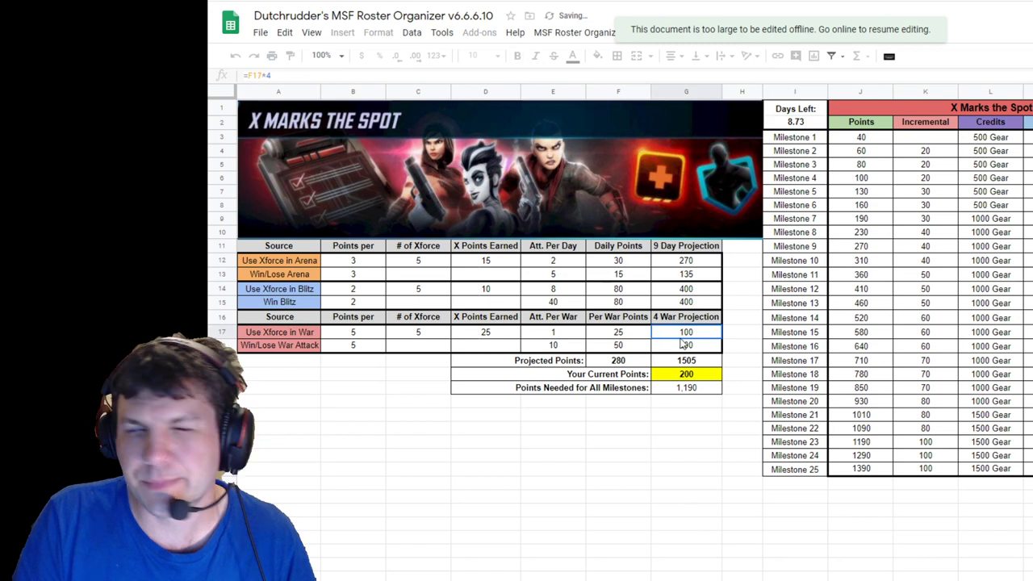
Step: Examine the Use Xforce in War row, from points per character and number of Xforce to attacks, per-war points and 4-war projection
{"action": "left_click", "coordinate": [390, 336]}
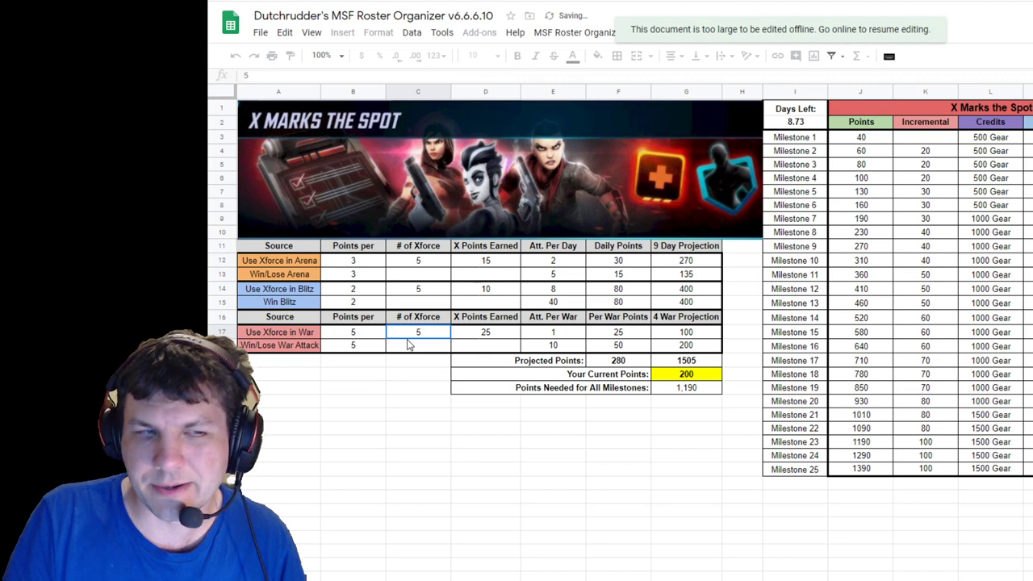
{"action": "left_click", "coordinate": [359, 335]}
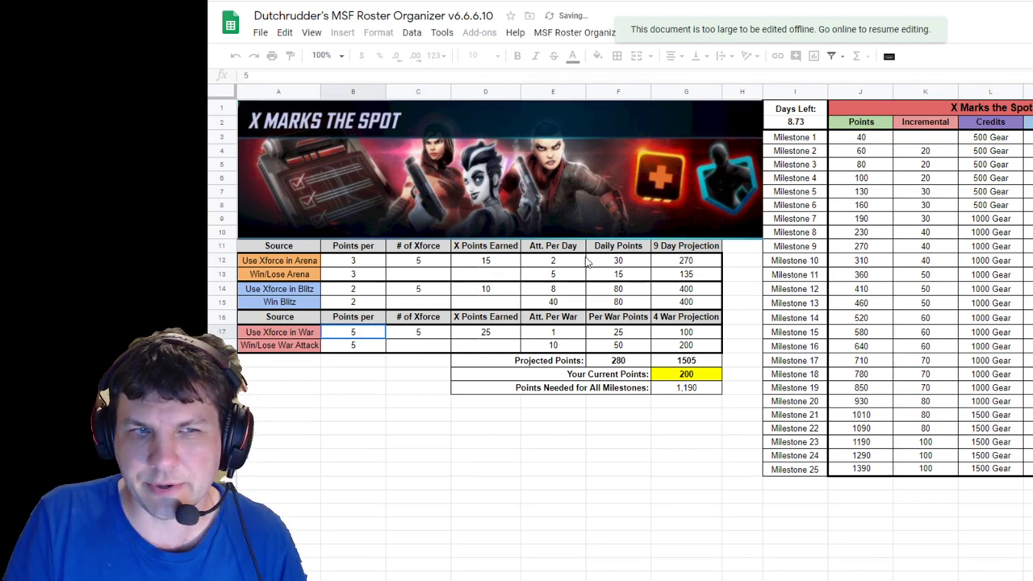
{"action": "left_click", "coordinate": [291, 336]}
{"action": "left_click", "coordinate": [357, 335]}
{"action": "left_click", "coordinate": [426, 342]}
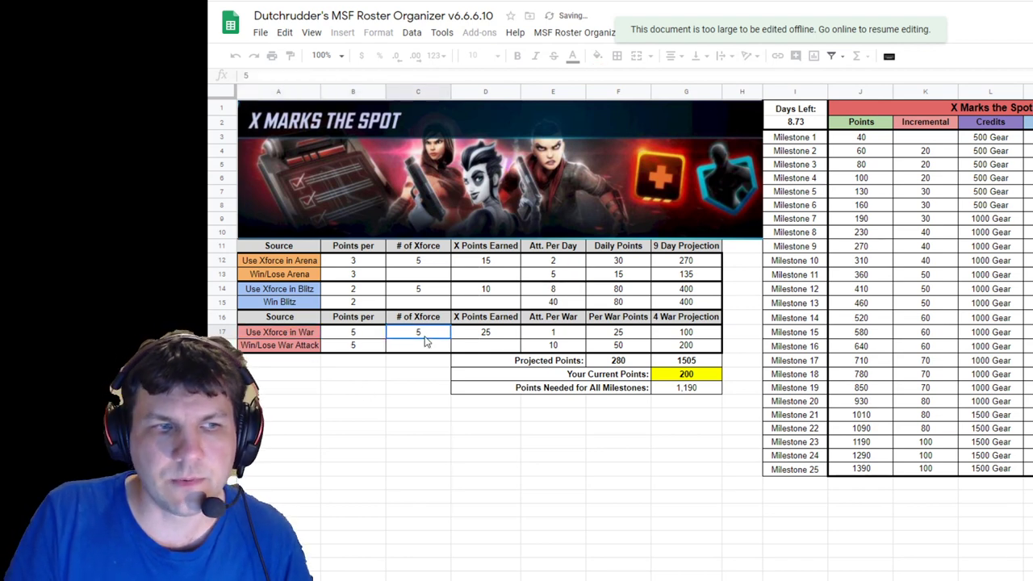
{"action": "left_click", "coordinate": [486, 339]}
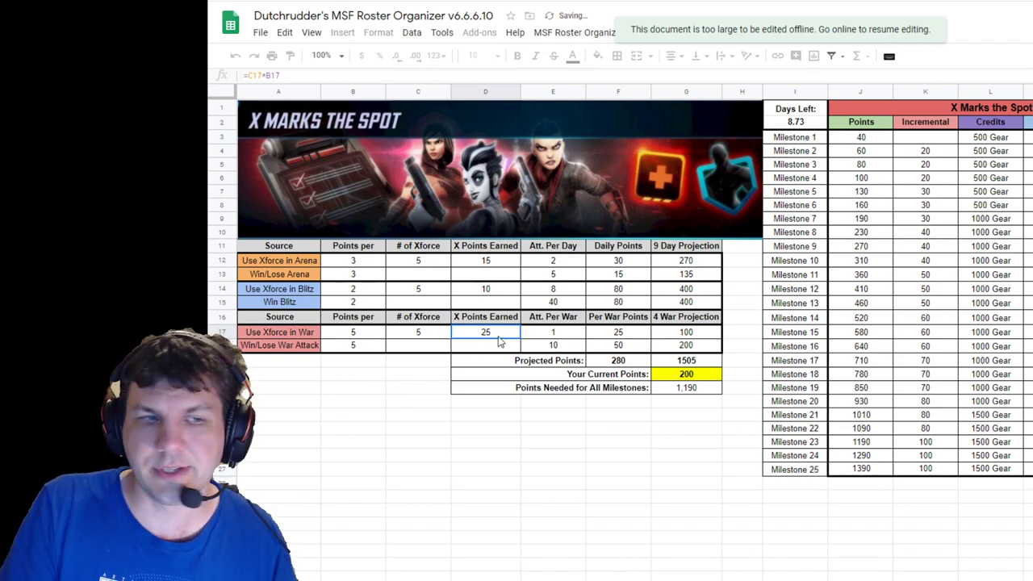
{"action": "left_click", "coordinate": [567, 340]}
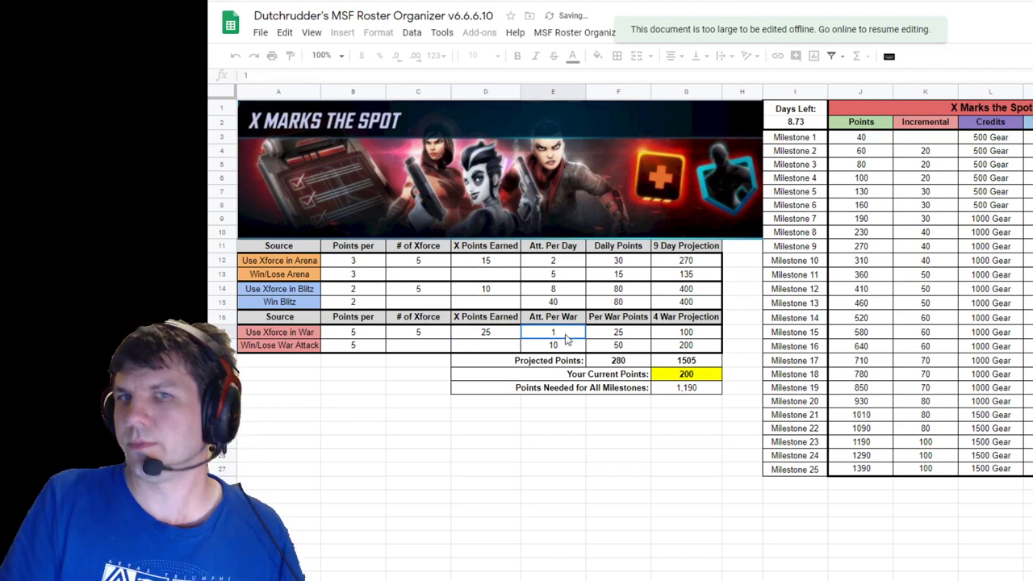
{"action": "left_click", "coordinate": [587, 340]}
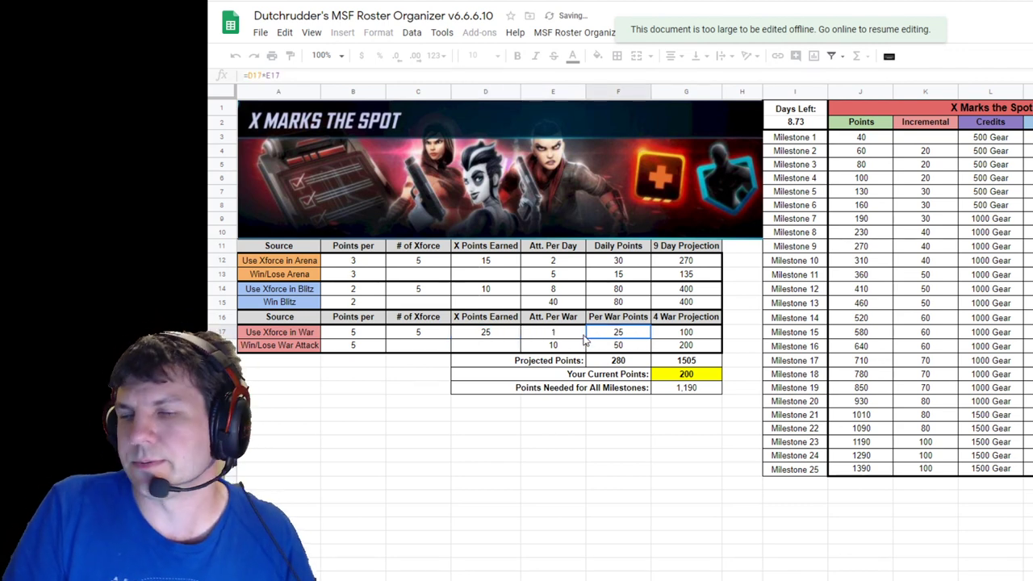
{"action": "left_click", "coordinate": [694, 337]}
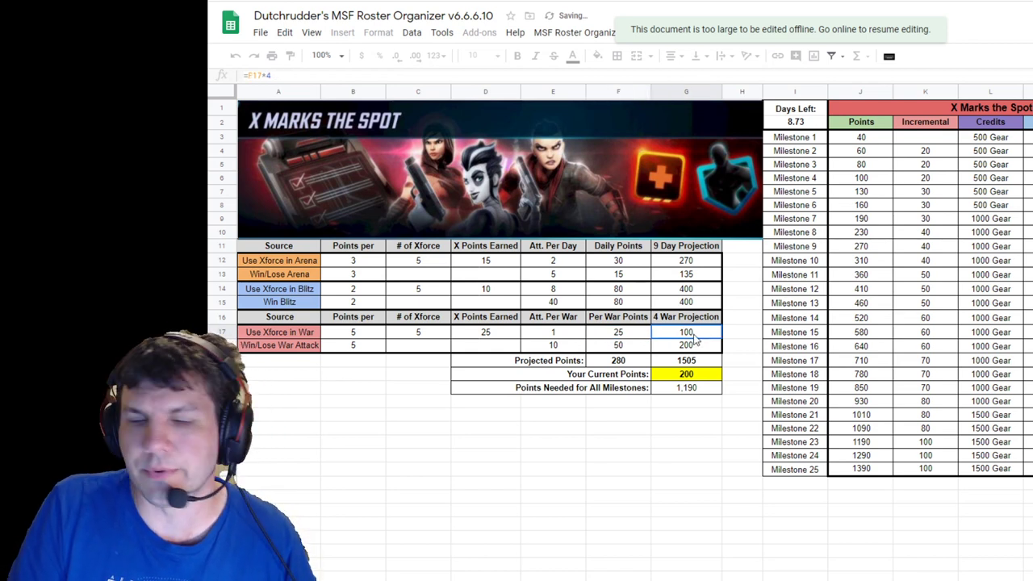
Step: Examine the Win/Lose War Attack row's points, per-war total and projection, and compare its attacks per war with the Xforce row
{"action": "left_click", "coordinate": [369, 347]}
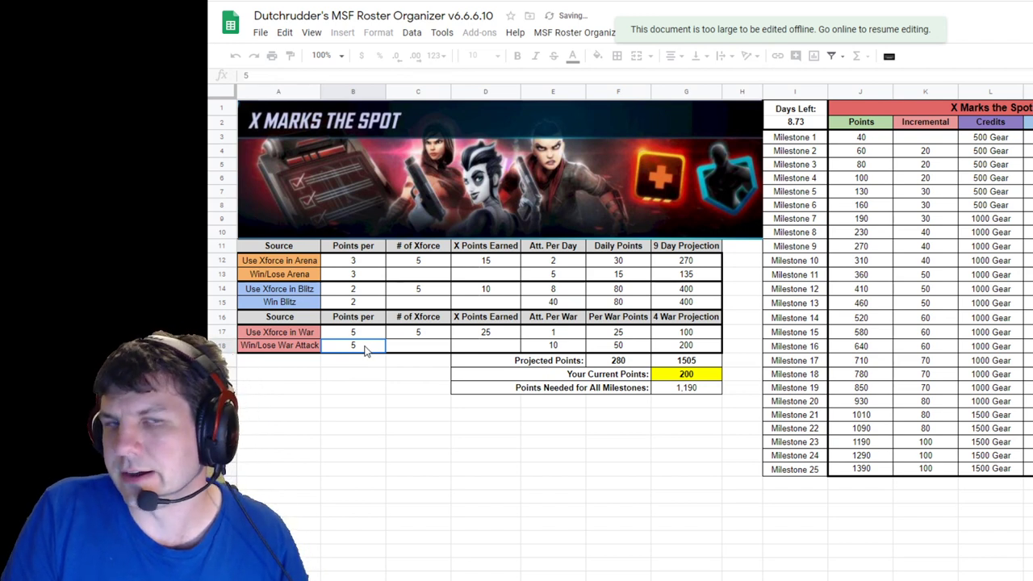
{"action": "left_click", "coordinate": [560, 347]}
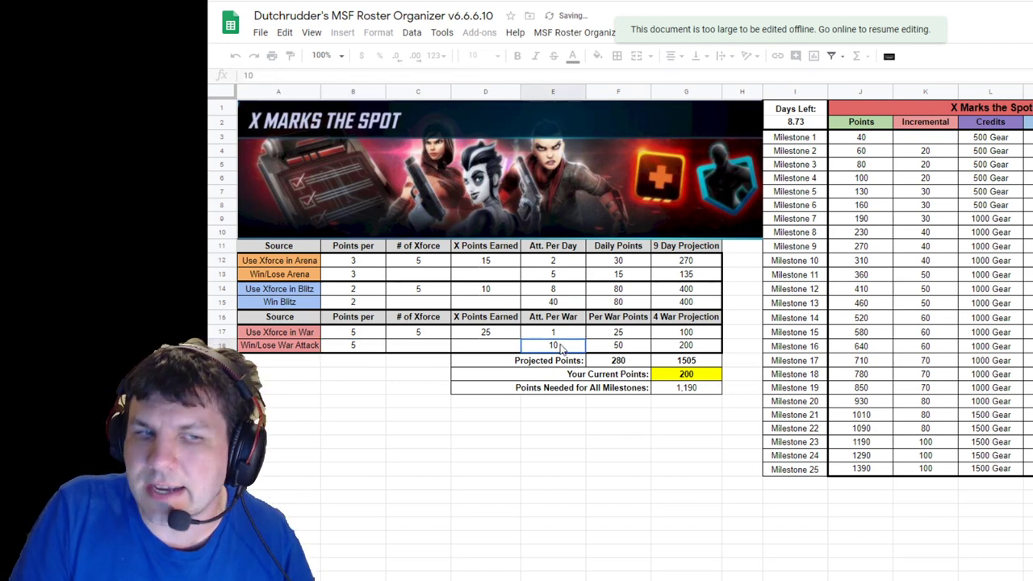
{"action": "left_click", "coordinate": [620, 347]}
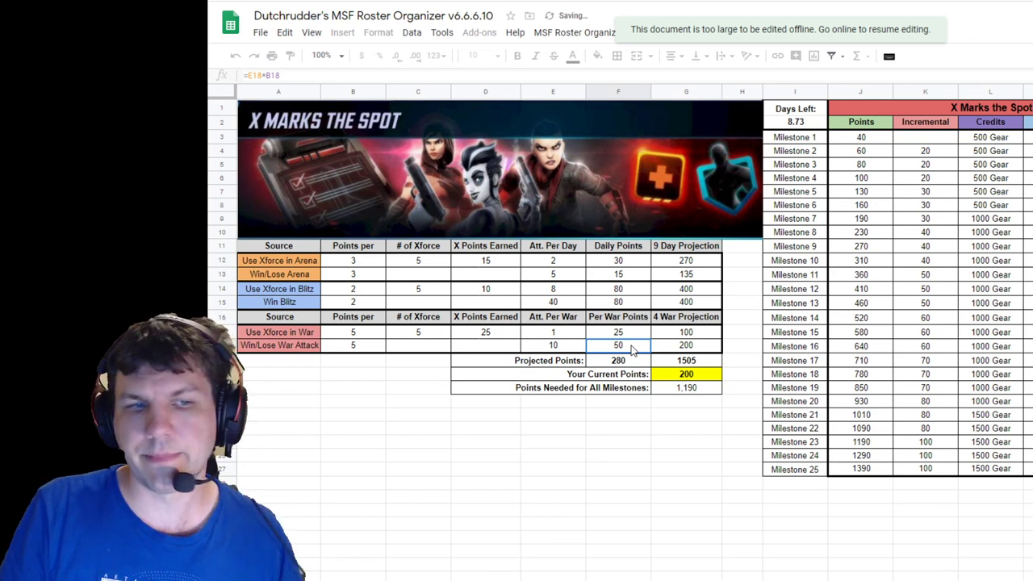
{"action": "left_click", "coordinate": [562, 348]}
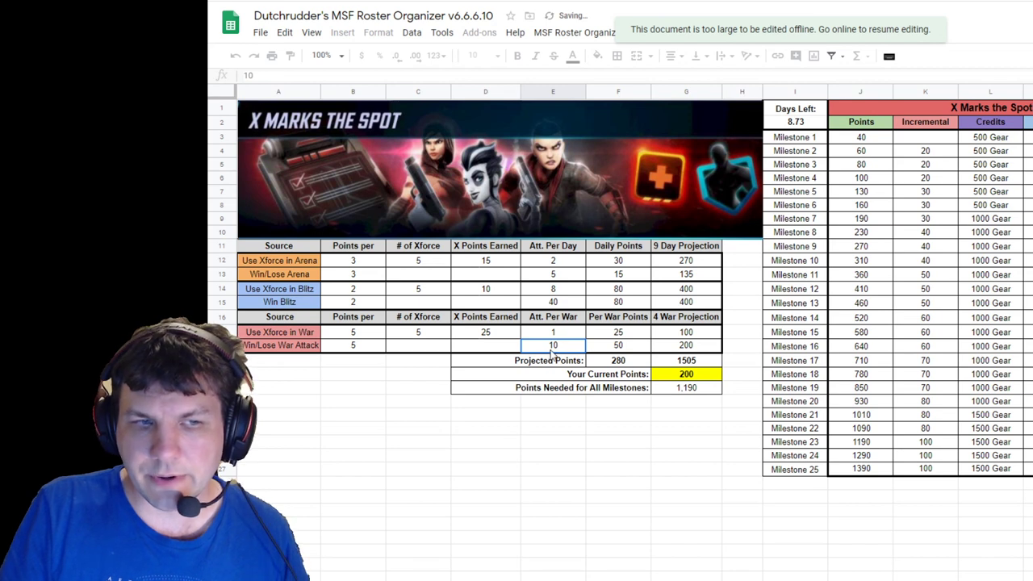
{"action": "left_click", "coordinate": [694, 347]}
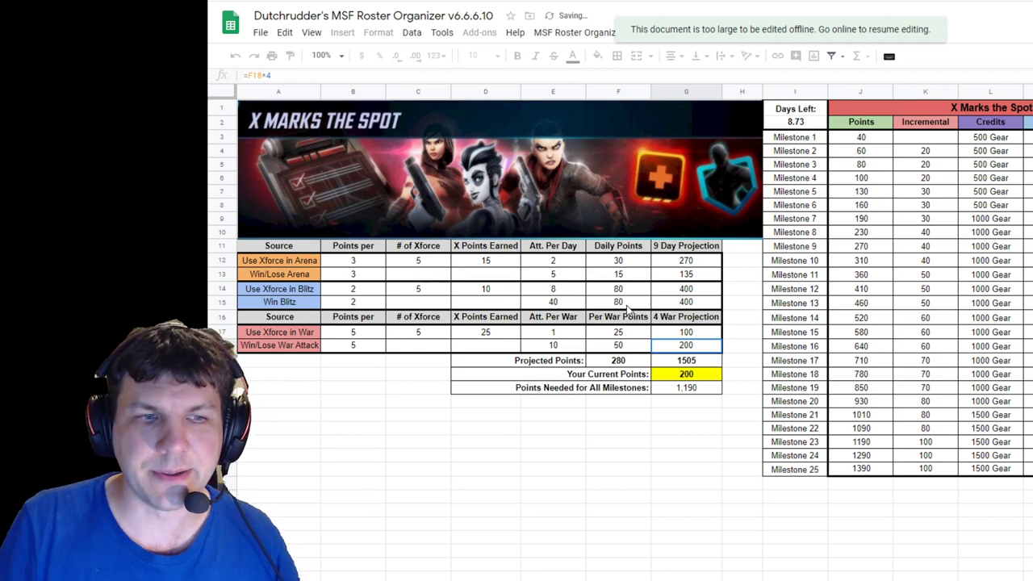
{"action": "left_click", "coordinate": [553, 337]}
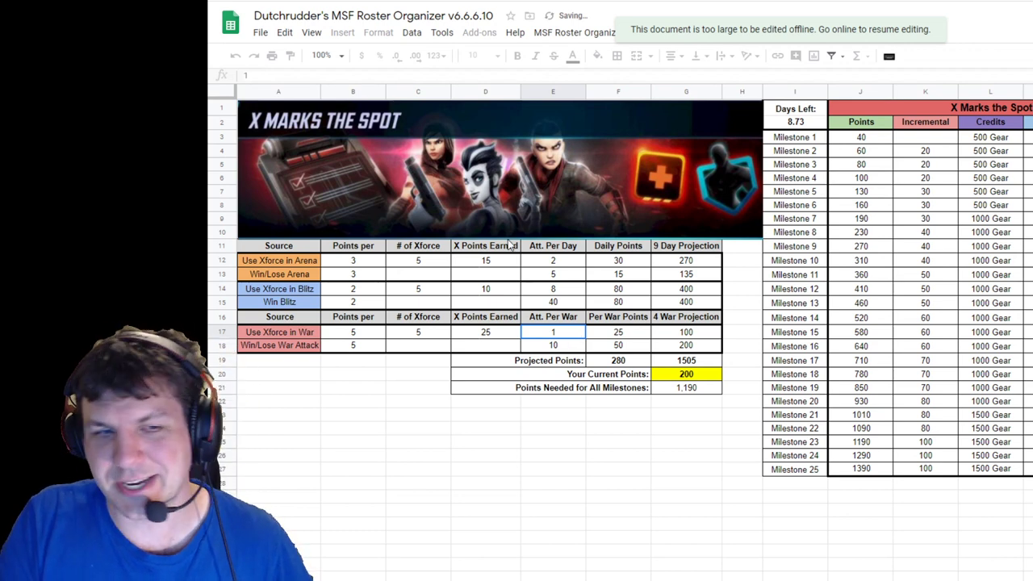
Step: Check how the Projected Points totals are summed for the daily and per-war points and for the full-event projections
{"action": "left_click", "coordinate": [568, 370]}
{"action": "left_click", "coordinate": [625, 366]}
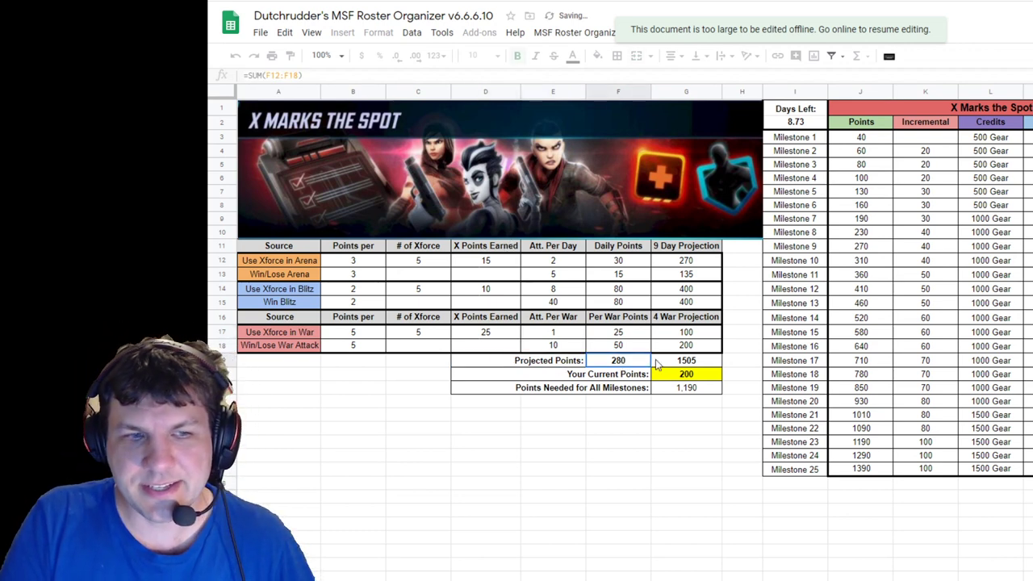
{"action": "left_click", "coordinate": [701, 365]}
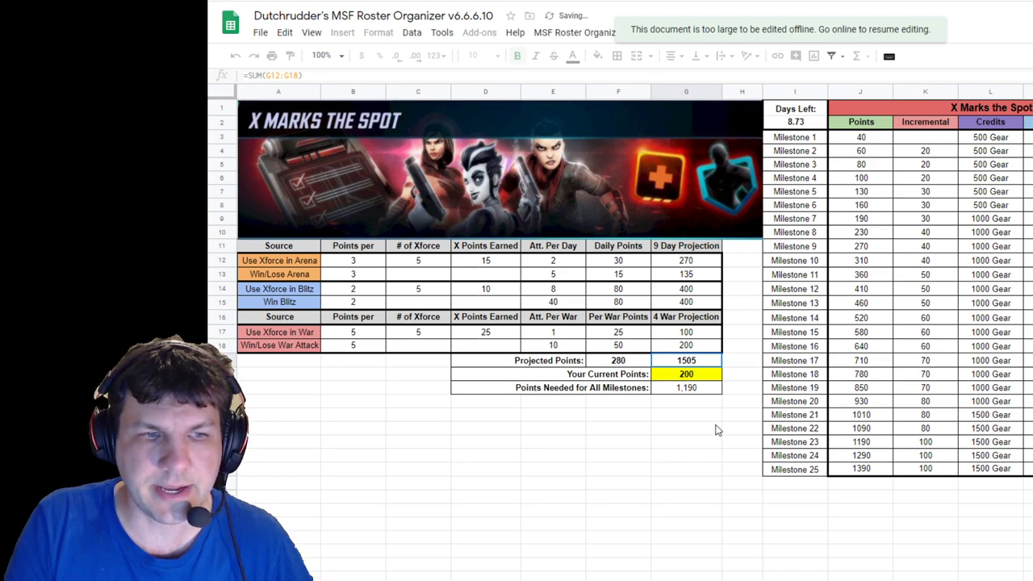
Step: Compare the current points with the Milestone 25 requirement and check the points needed for all milestones
{"action": "left_click", "coordinate": [686, 373]}
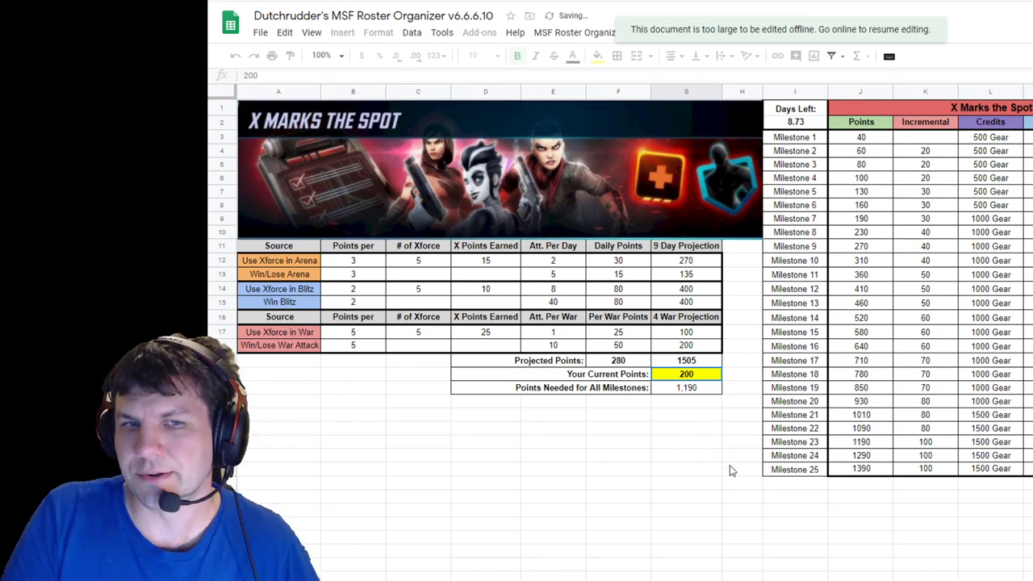
{"action": "left_click", "coordinate": [859, 469]}
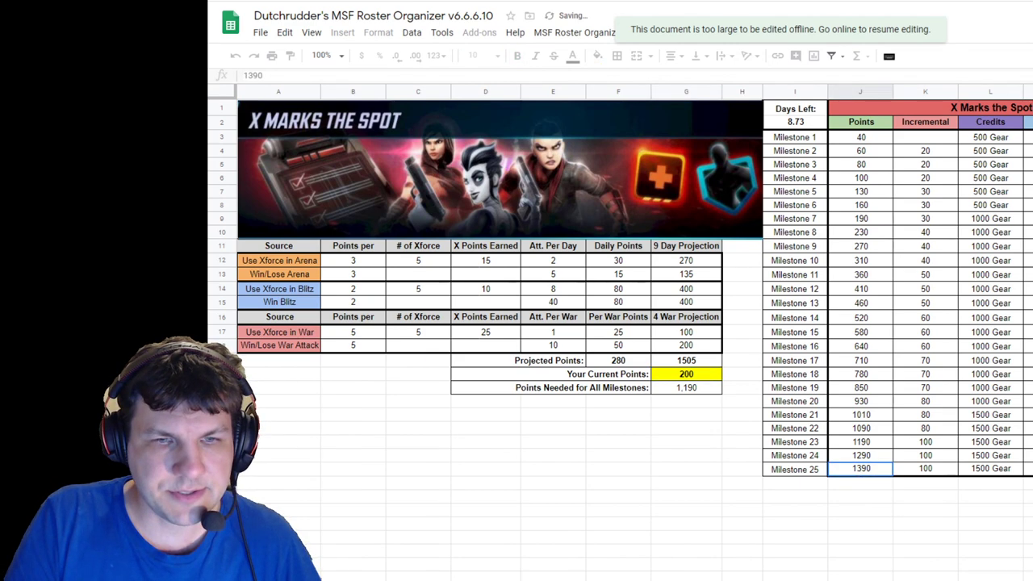
{"action": "scroll", "coordinate": [635, 323], "scroll_direction": "right", "scroll_amount": 2}
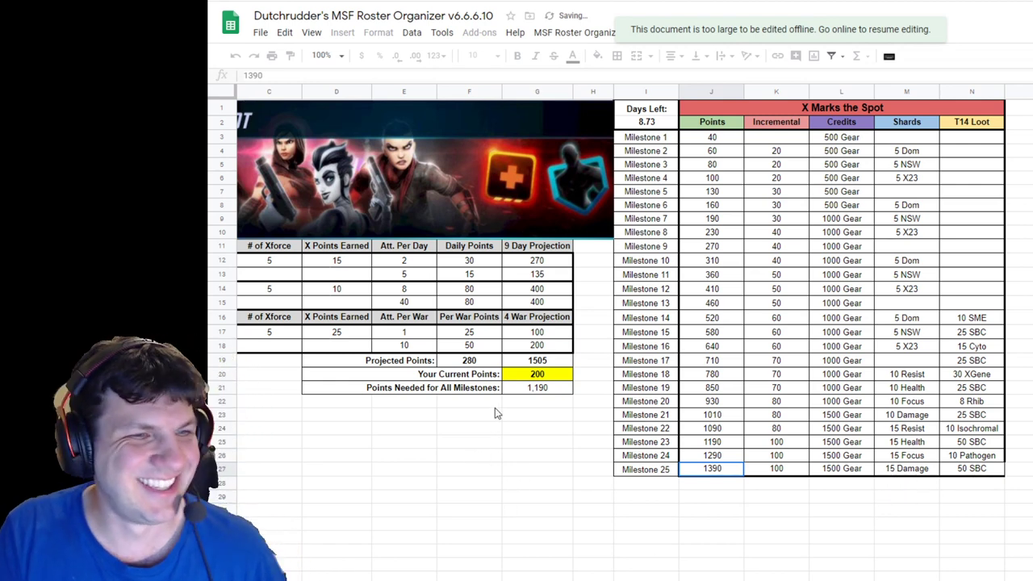
{"action": "left_click", "coordinate": [520, 378]}
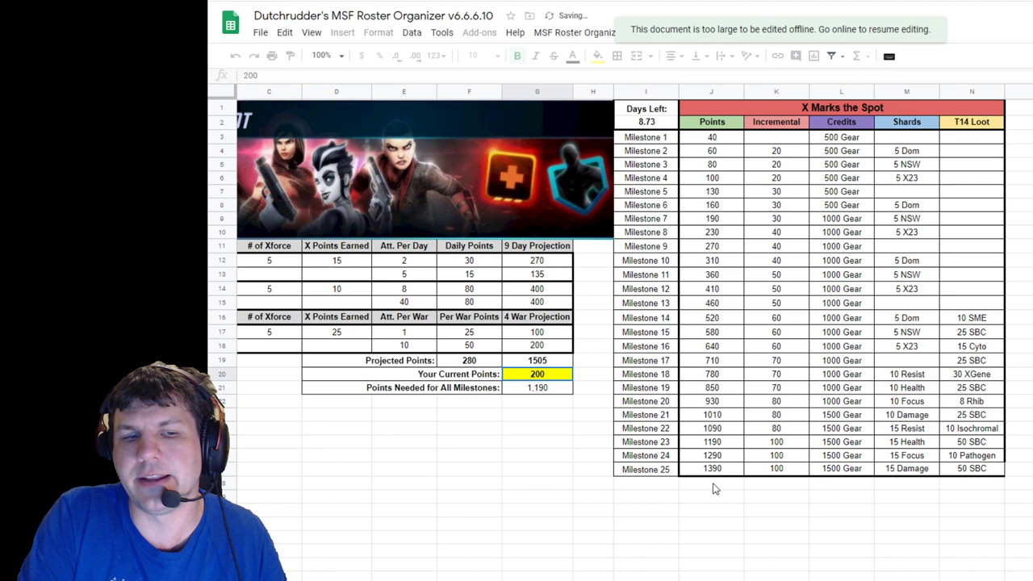
{"action": "left_click", "coordinate": [533, 390]}
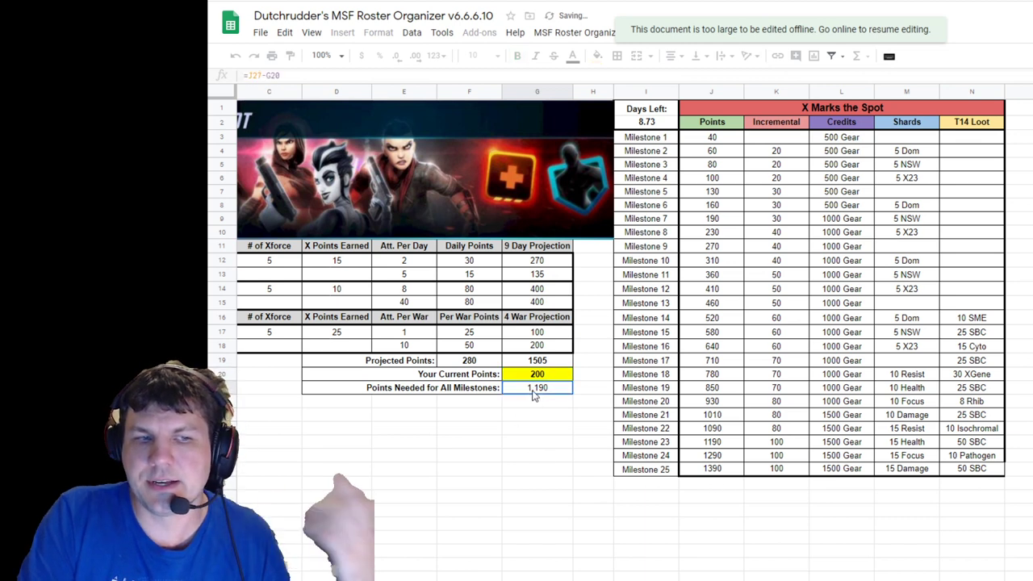
Step: Review the final milestone's point requirement along with the Shards and T14 Loot reward columns of the milestone table
{"action": "left_click", "coordinate": [729, 472]}
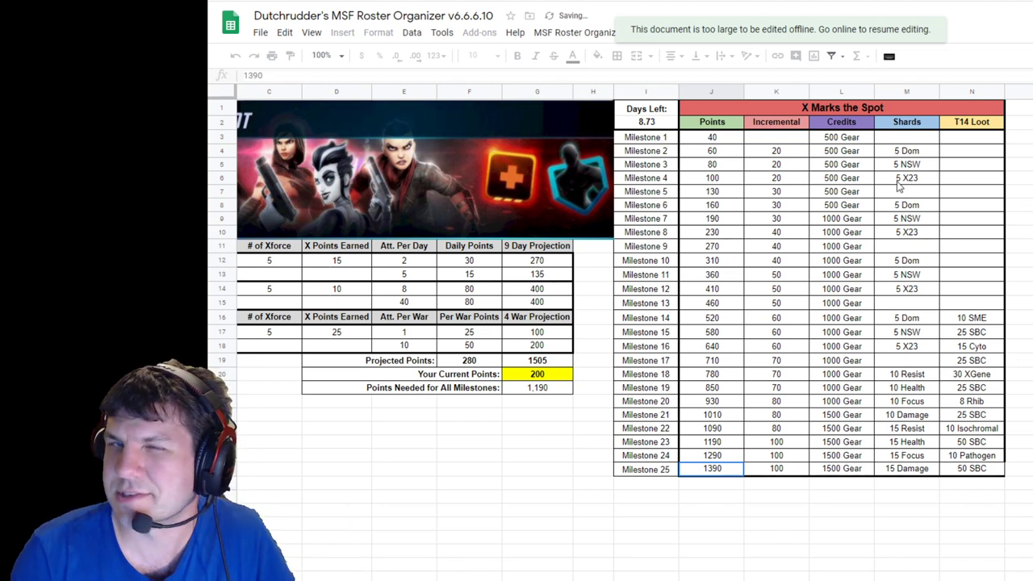
{"action": "left_click", "coordinate": [934, 236]}
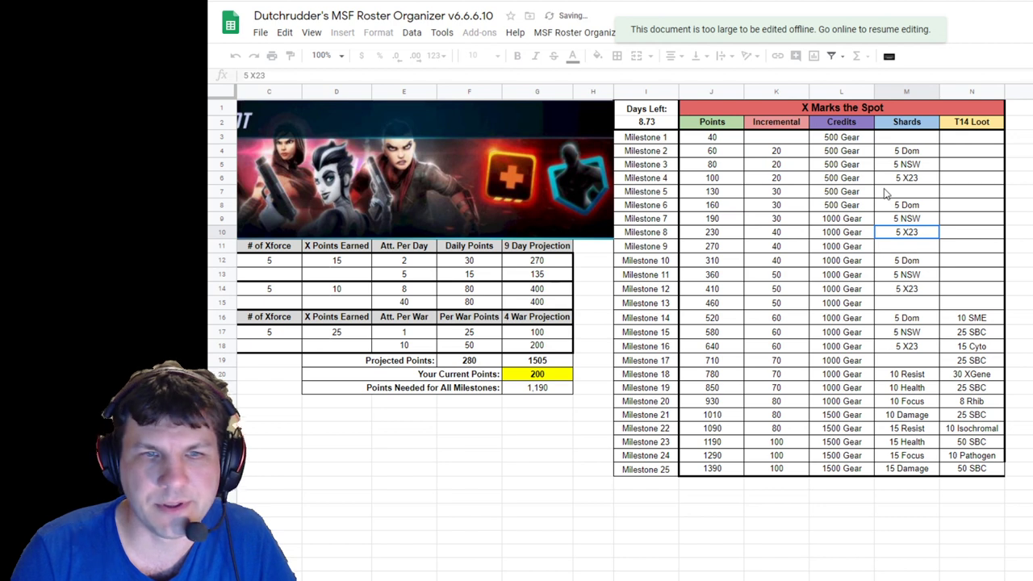
{"action": "left_click", "coordinate": [960, 208]}
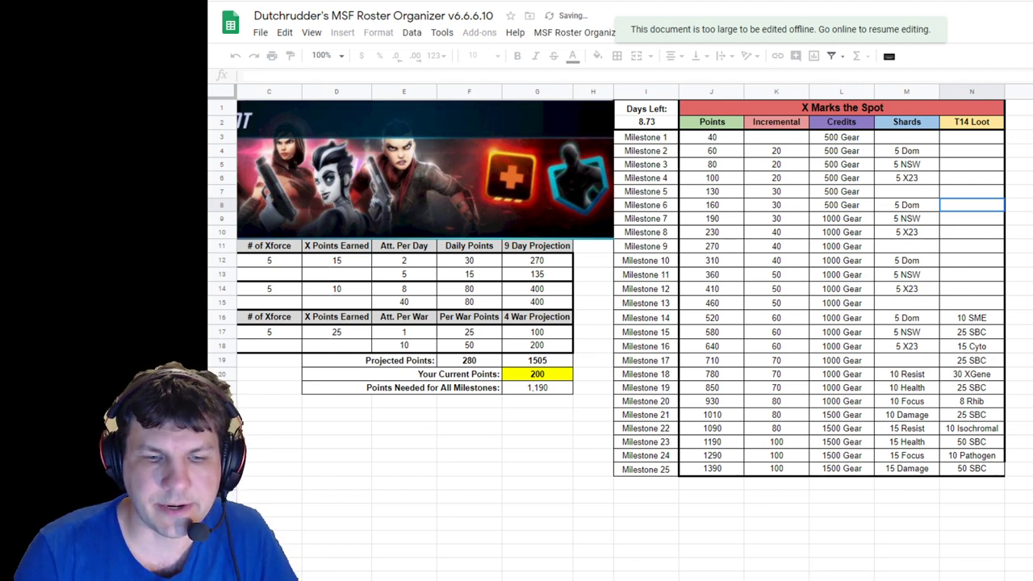
Step: Recheck the attacks per day for Use Xforce in Arena and Win Blitz, plus the shard rewards of Milestones 15 and 16
{"action": "scroll", "coordinate": [634, 286], "scroll_direction": "left", "scroll_amount": 2}
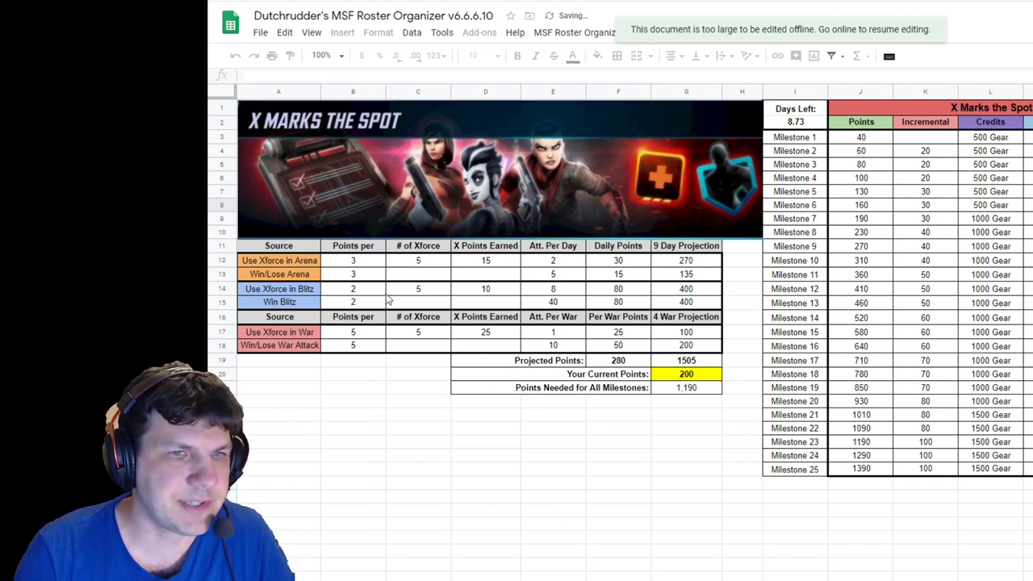
{"action": "left_click", "coordinate": [551, 260]}
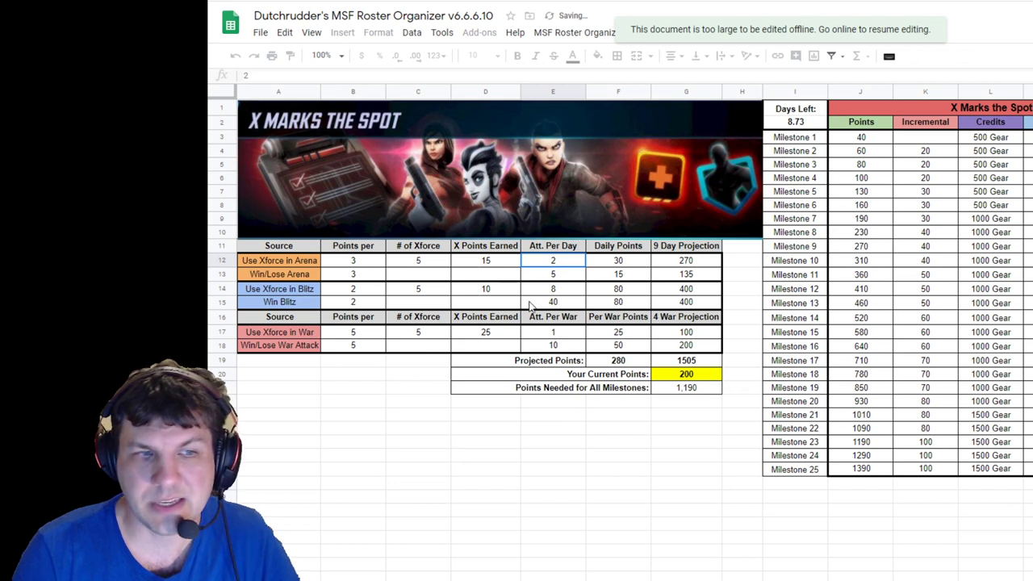
{"action": "left_click", "coordinate": [557, 305]}
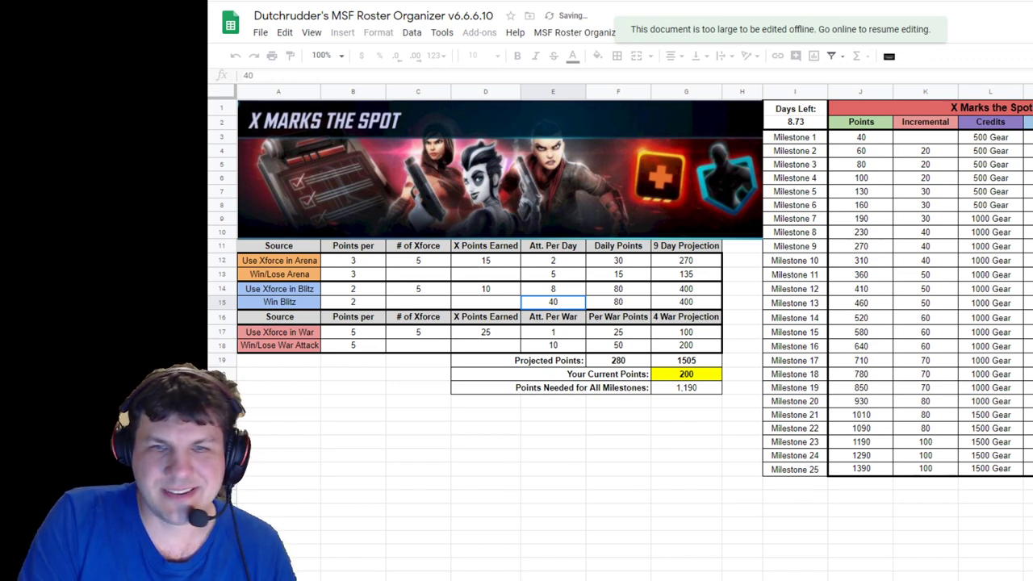
{"action": "left_click", "coordinate": [1028, 345]}
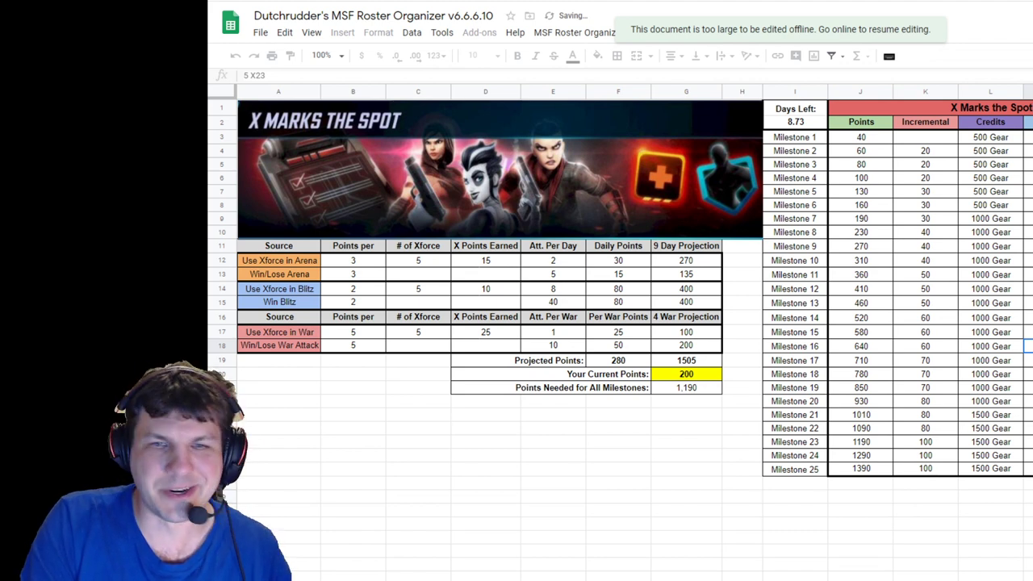
{"action": "left_click", "coordinate": [1029, 331]}
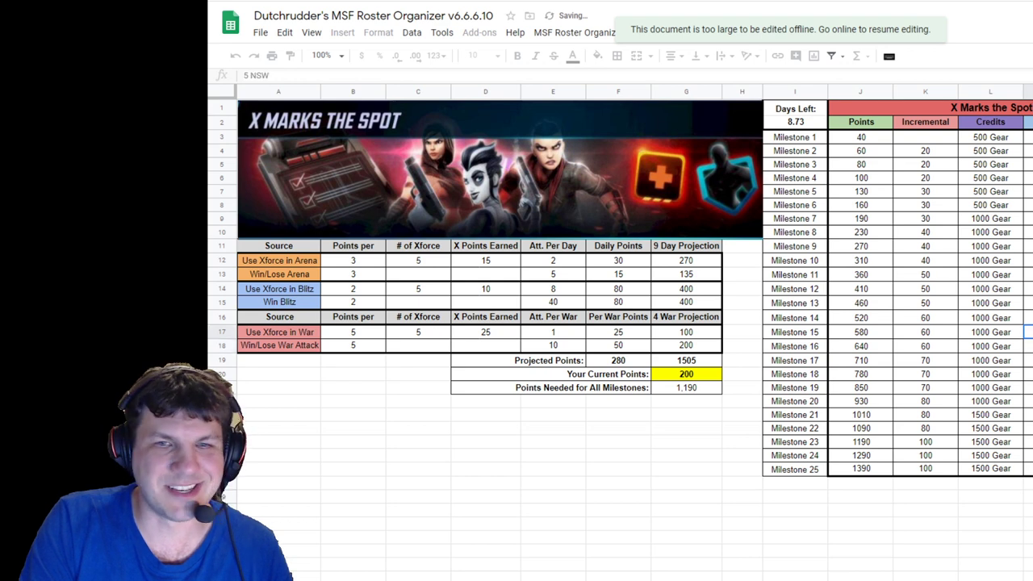